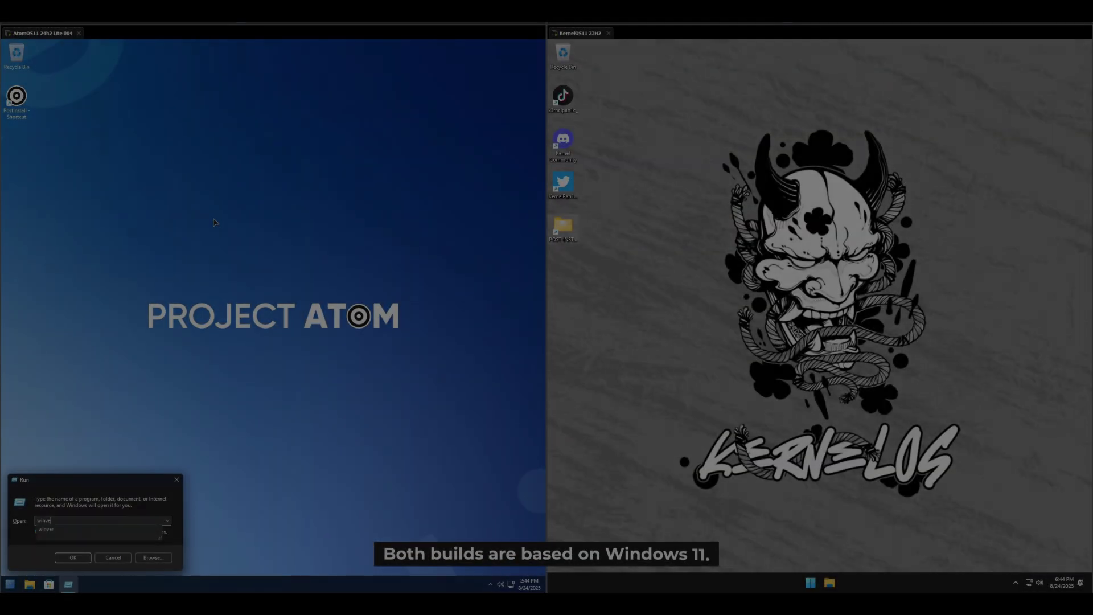
Show the About Windows version details on AtomOS and KernelOS, place the KernelOS dialog beside the other, and close both.
key(Return)
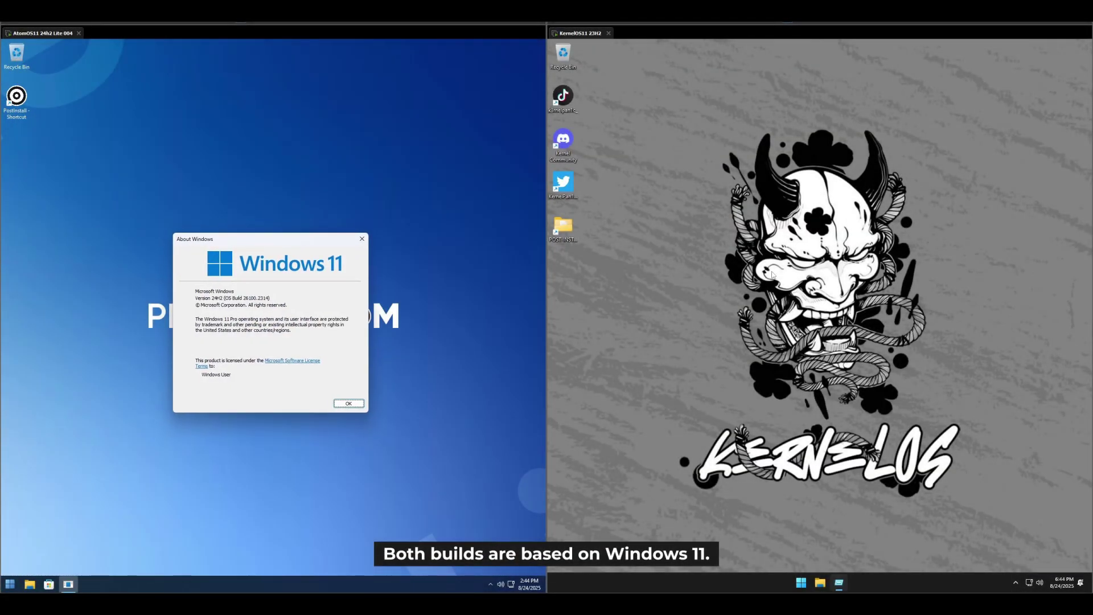
key(Return)
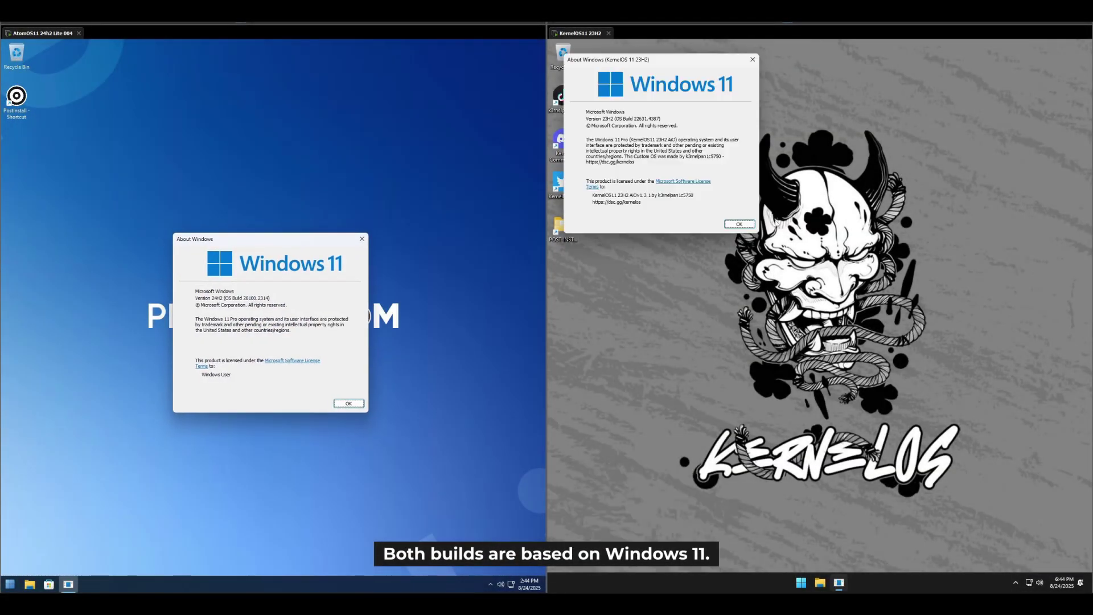
drag(651, 59, 824, 236)
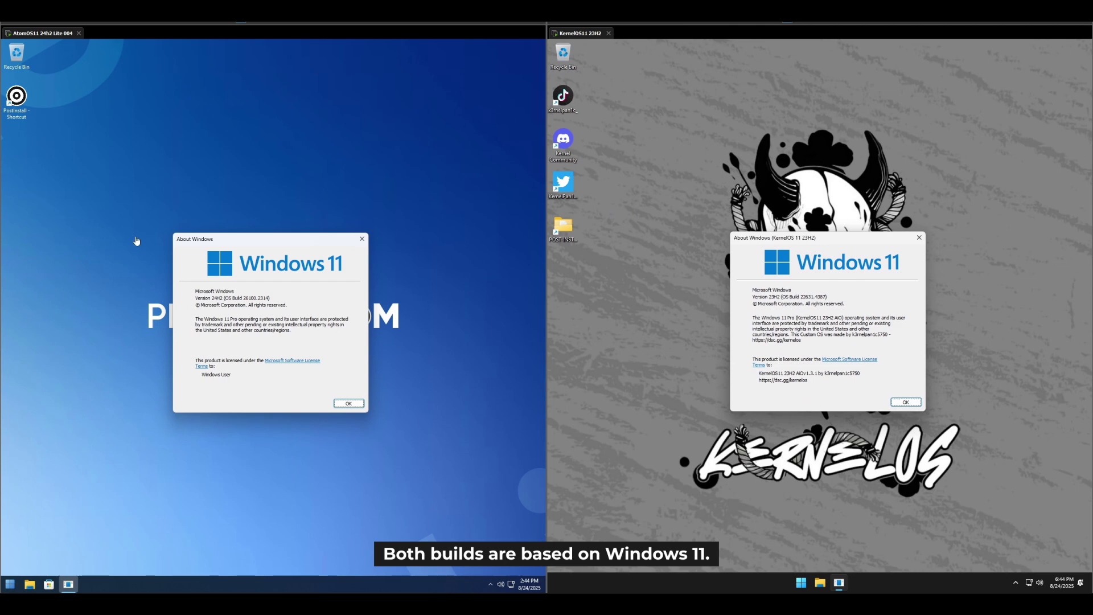
drag(763, 237, 765, 237)
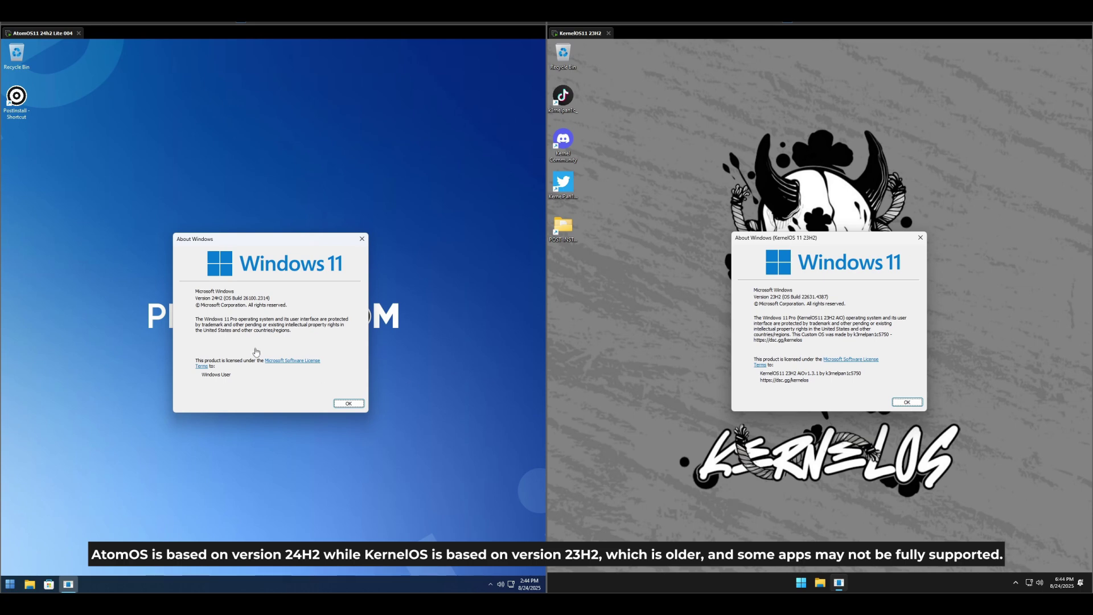
click(349, 404)
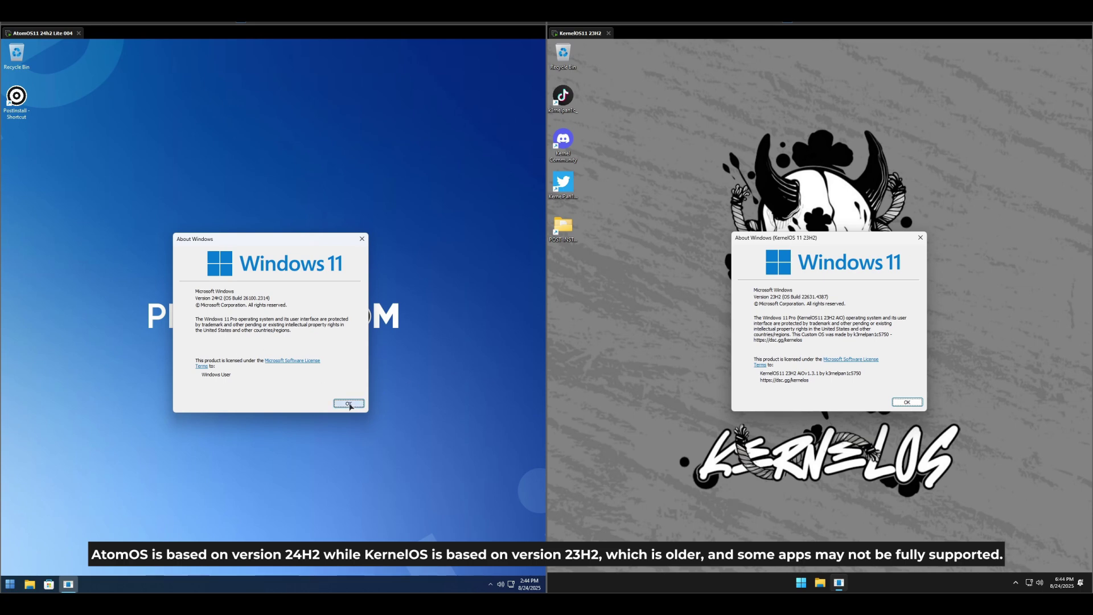
click(908, 402)
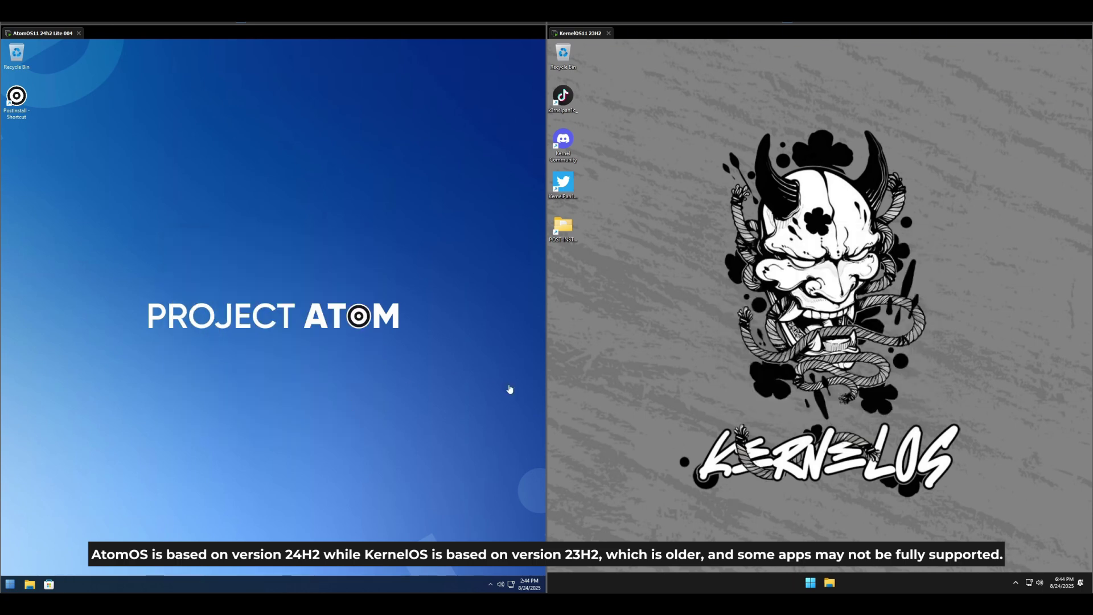
Examine the installed programs on AtomOS, expanding the Startup, Windows PowerShell, Windows System and Windows Tools folders.
click(10, 584)
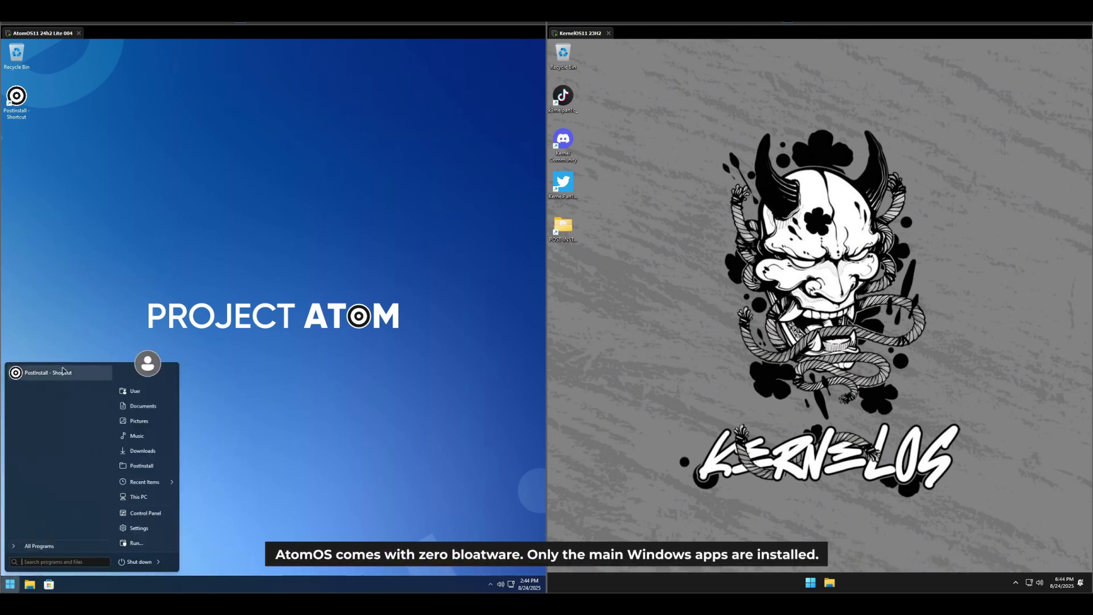
click(43, 546)
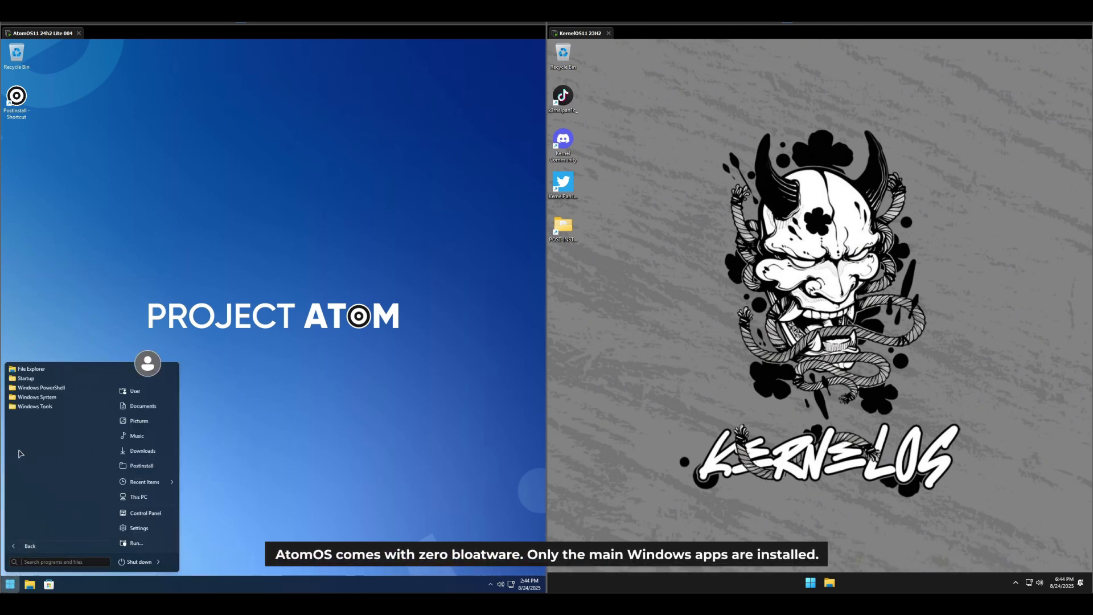
click(43, 379)
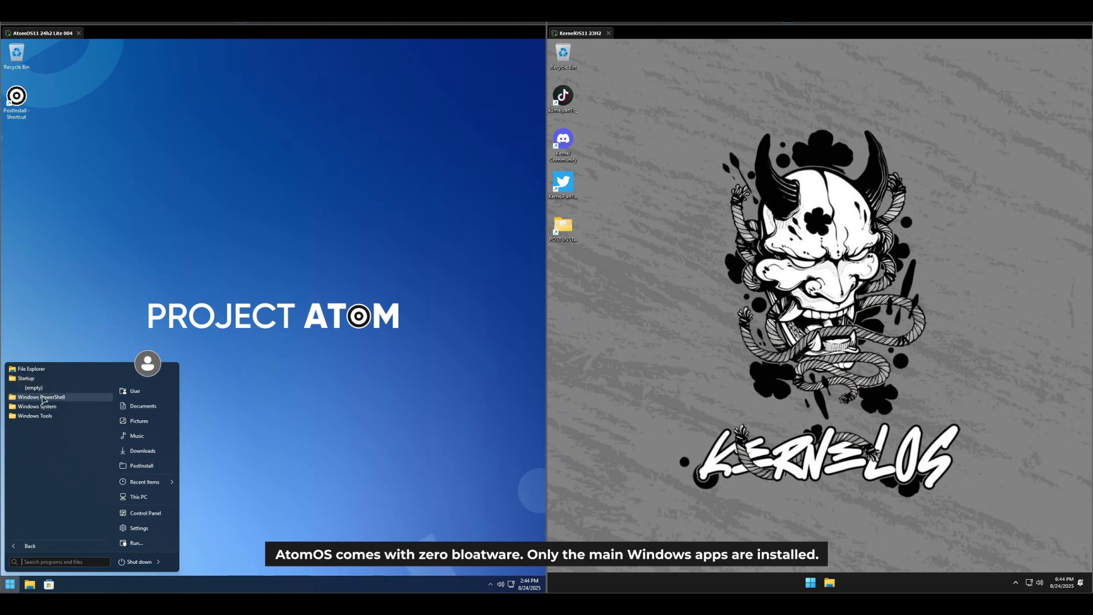
click(44, 397)
click(32, 426)
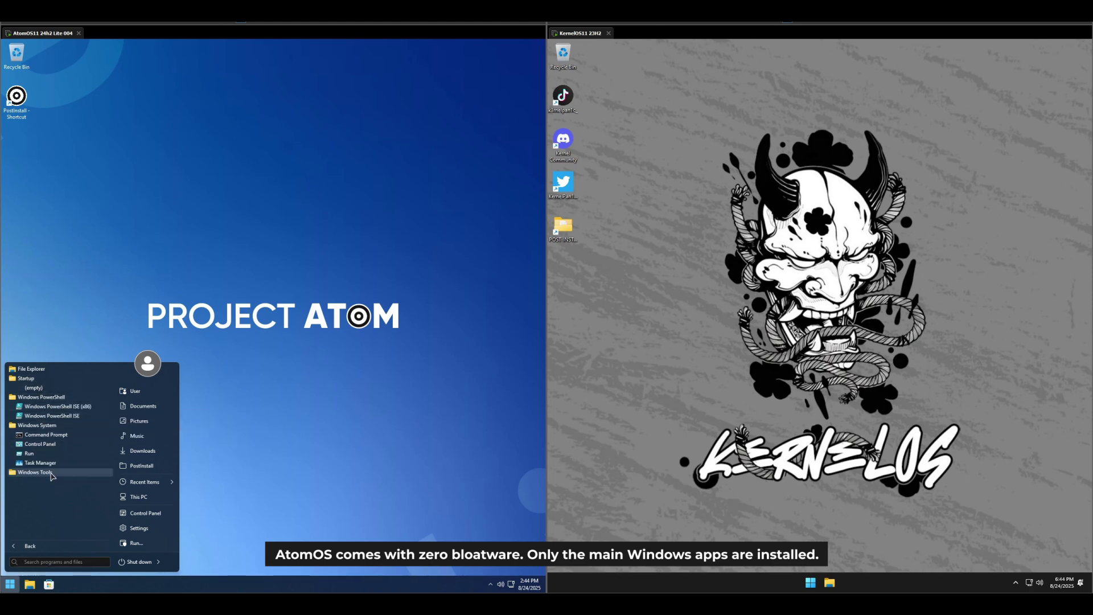
click(51, 481)
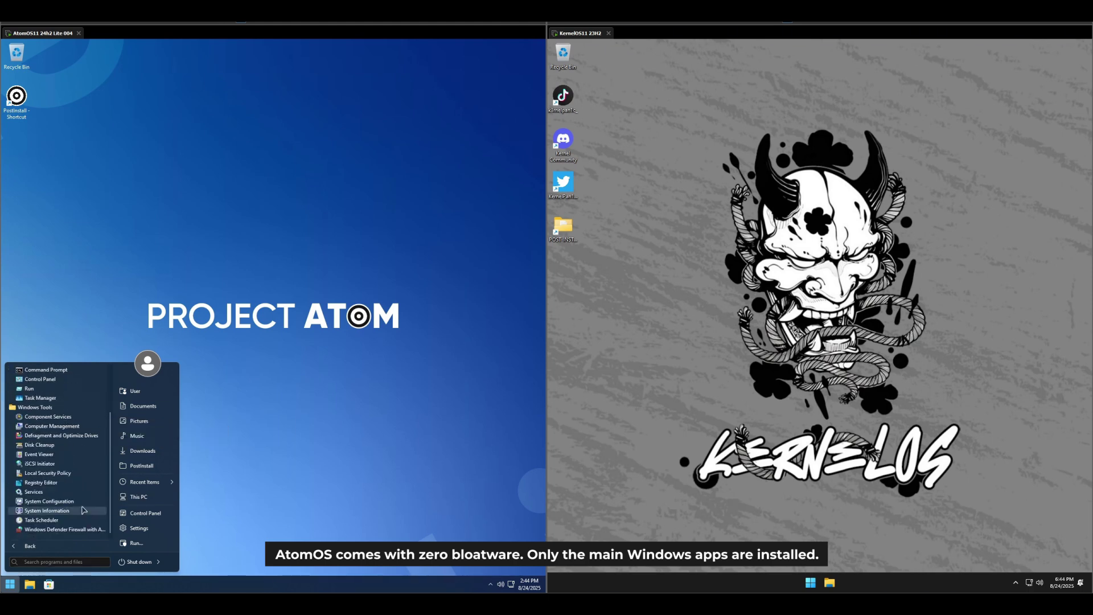
click(10, 584)
click(10, 583)
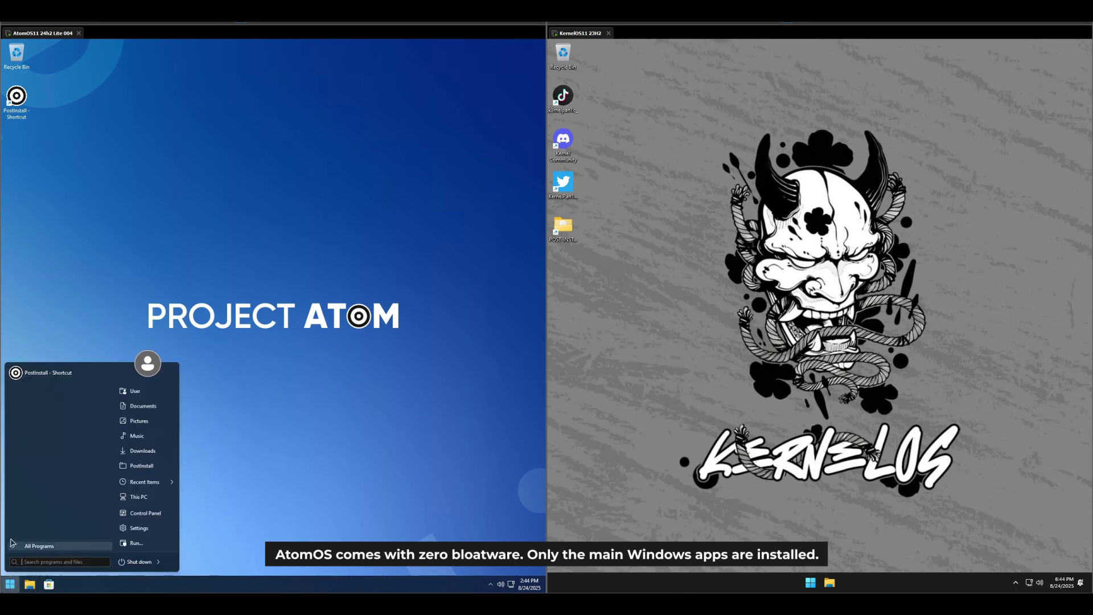
click(56, 544)
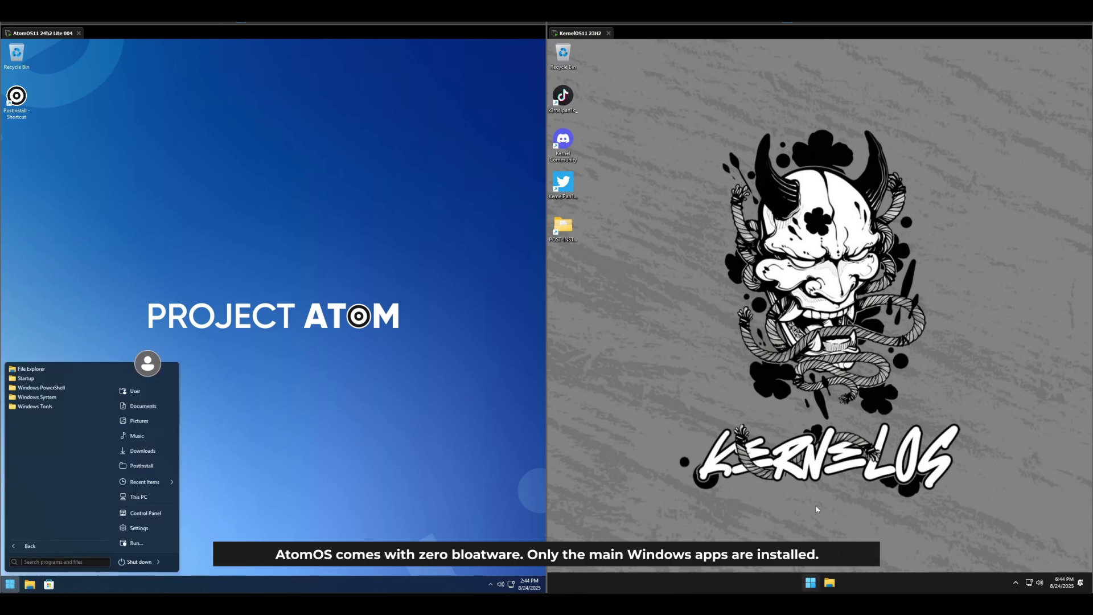
Examine the full list of preinstalled apps on KernelOS, including the contents of the Accessibility folder.
click(810, 582)
click(911, 307)
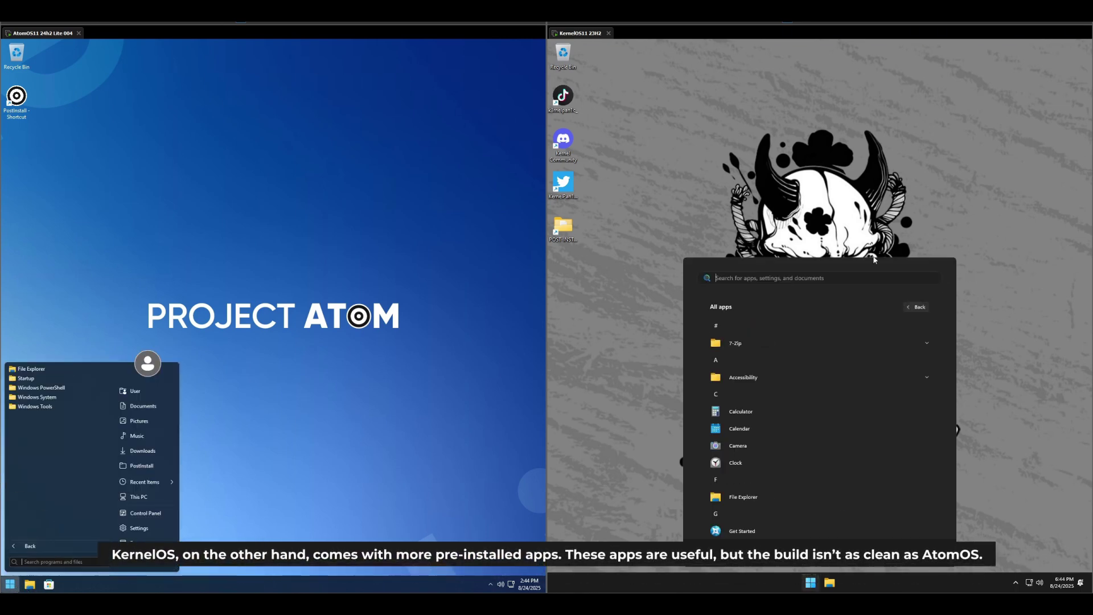
click(791, 345)
click(752, 388)
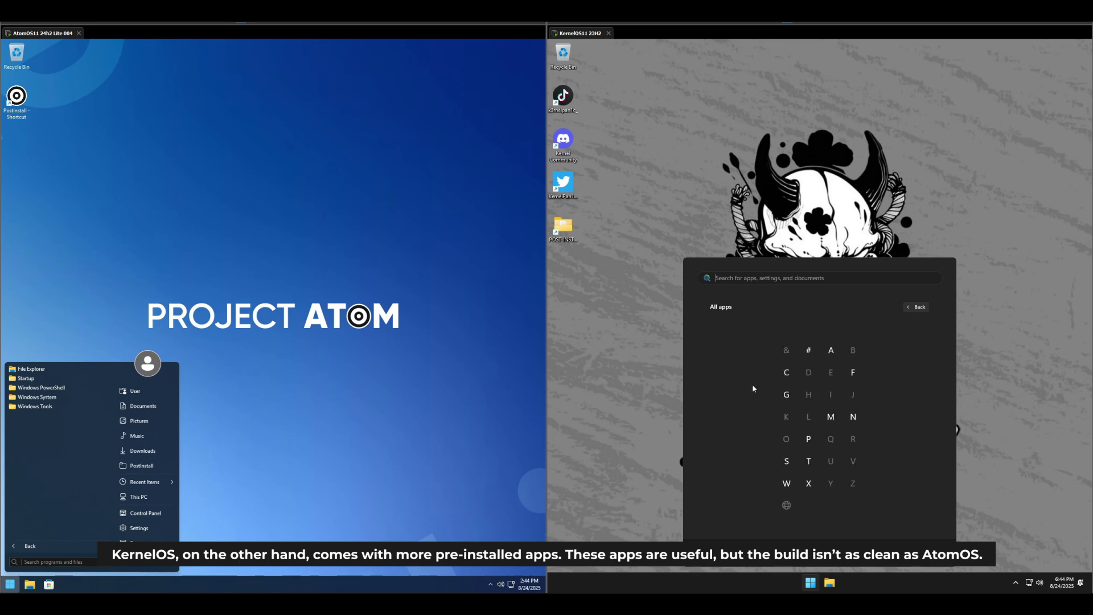
click(914, 308)
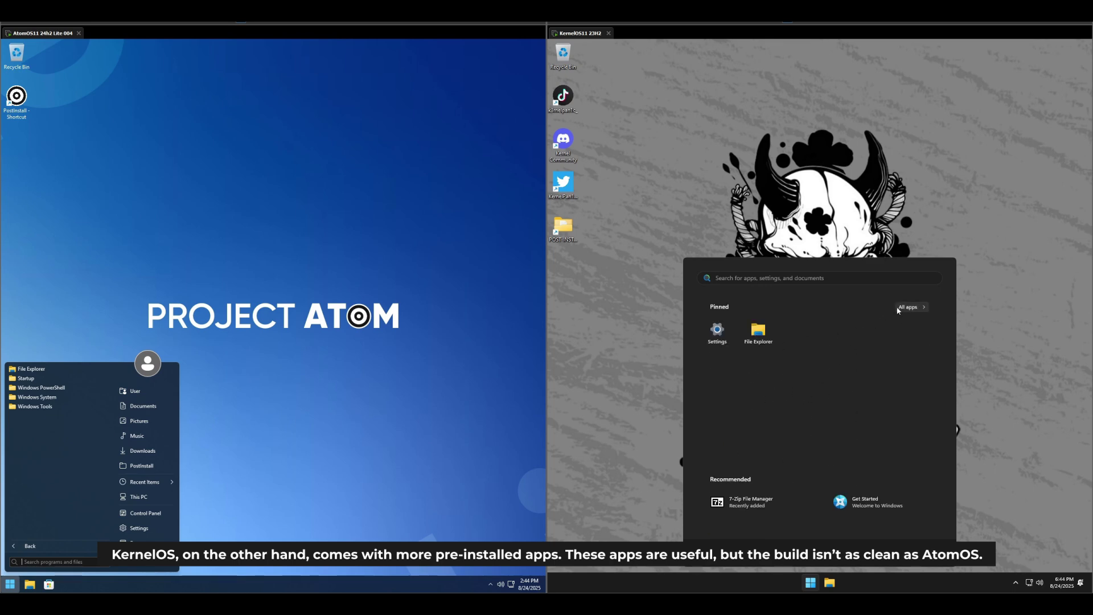
click(898, 311)
click(771, 371)
scroll(749, 388, down, 5)
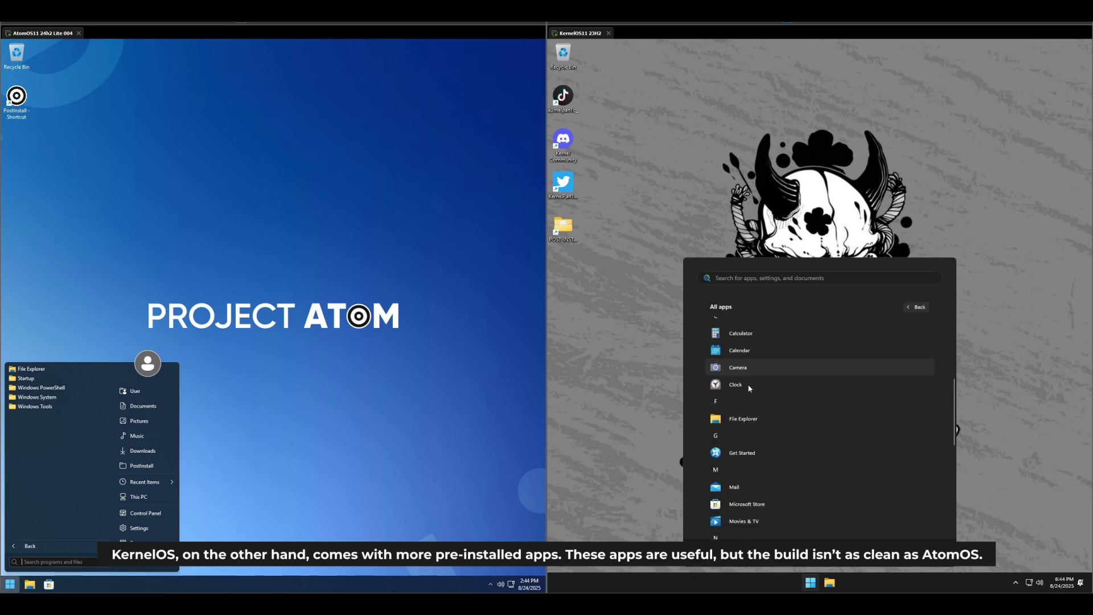
scroll(749, 389, down, 5)
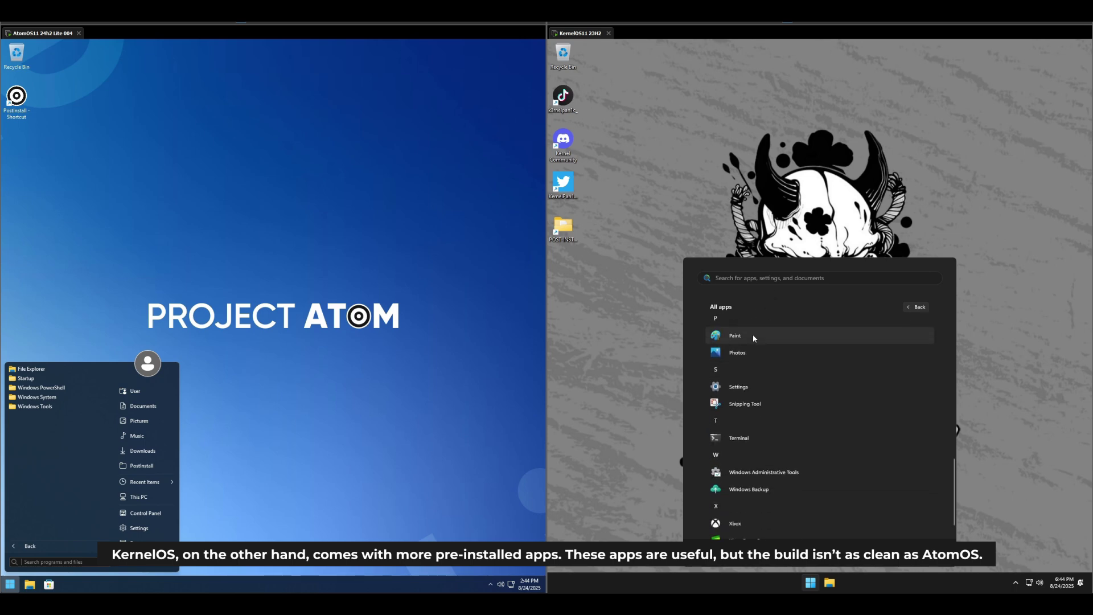
scroll(753, 353, down, 2)
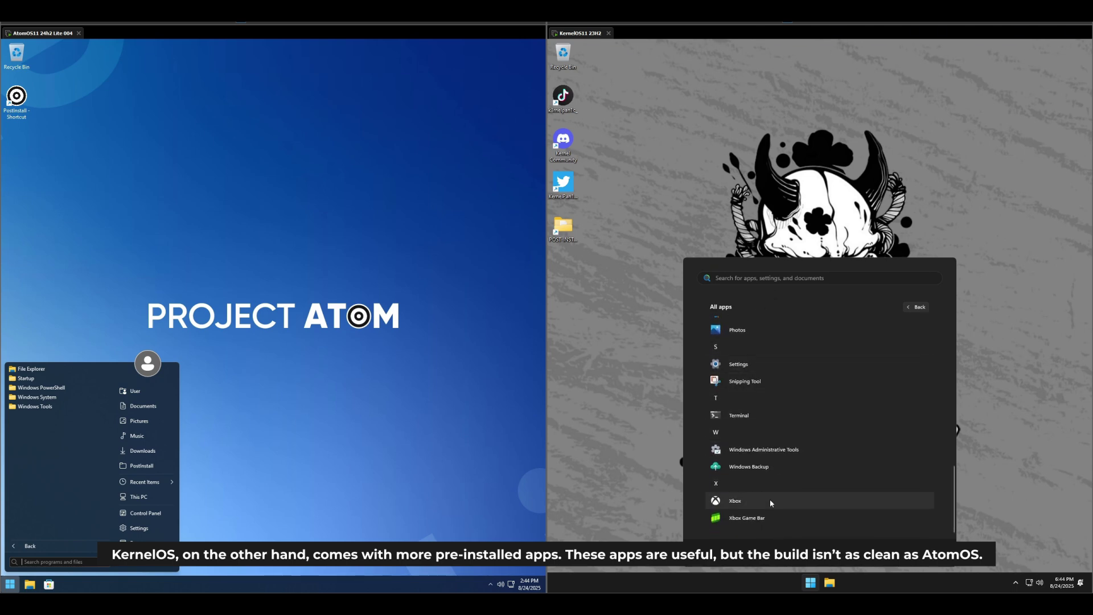
scroll(761, 506, up, 3)
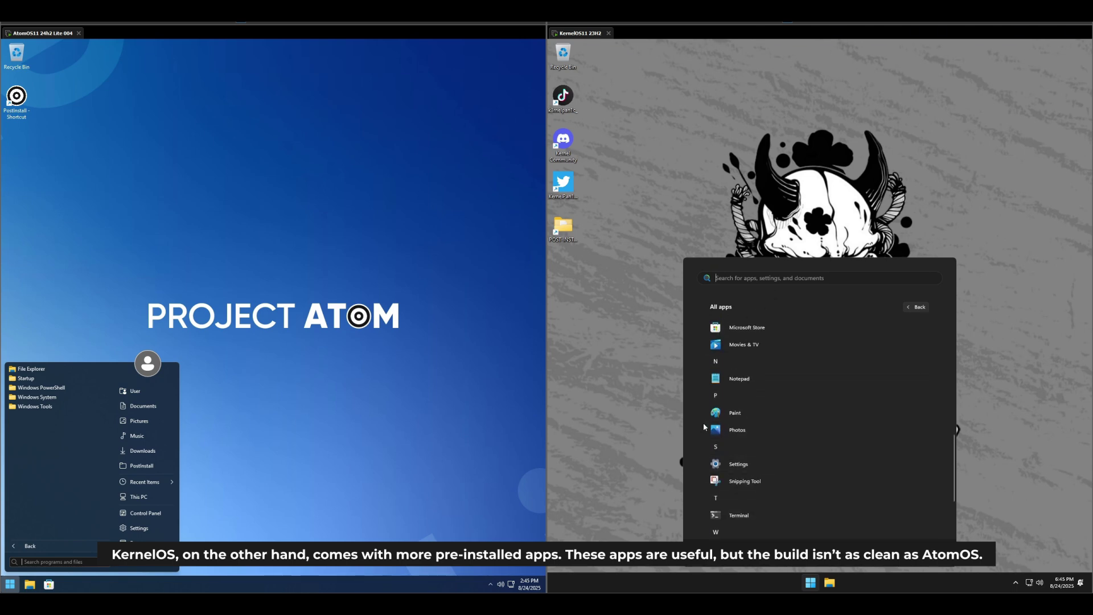
scroll(702, 402, up, 3)
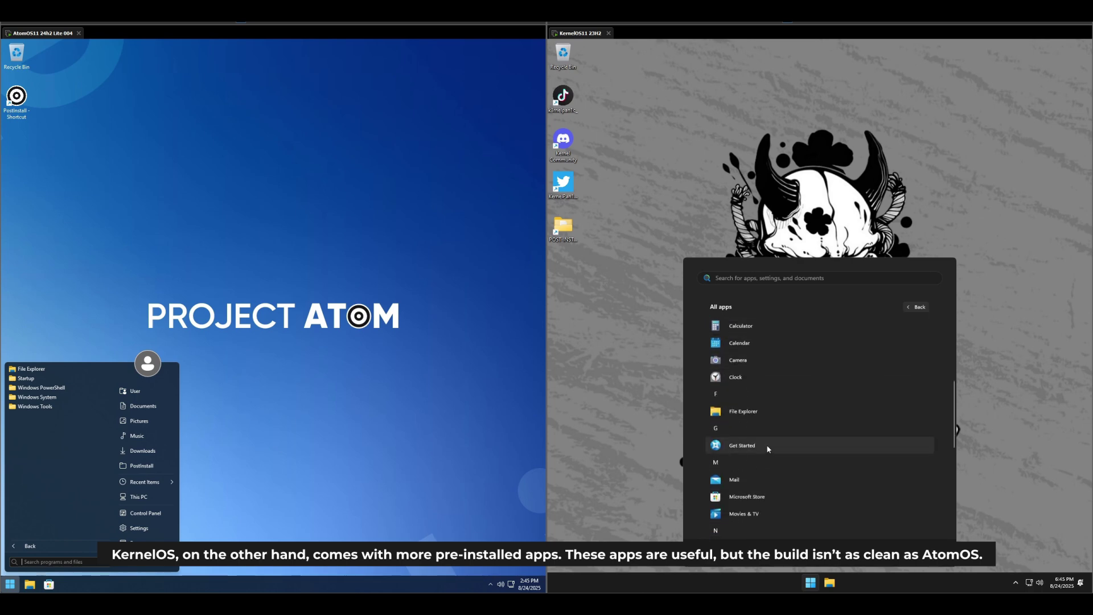
scroll(767, 449, down, 5)
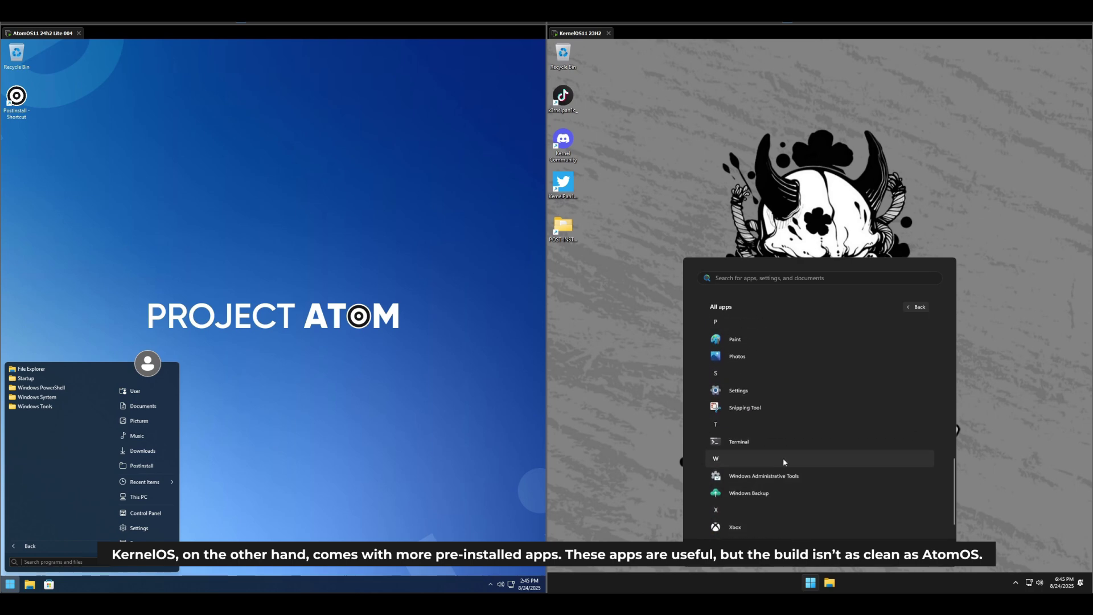
scroll(797, 438, up, 10)
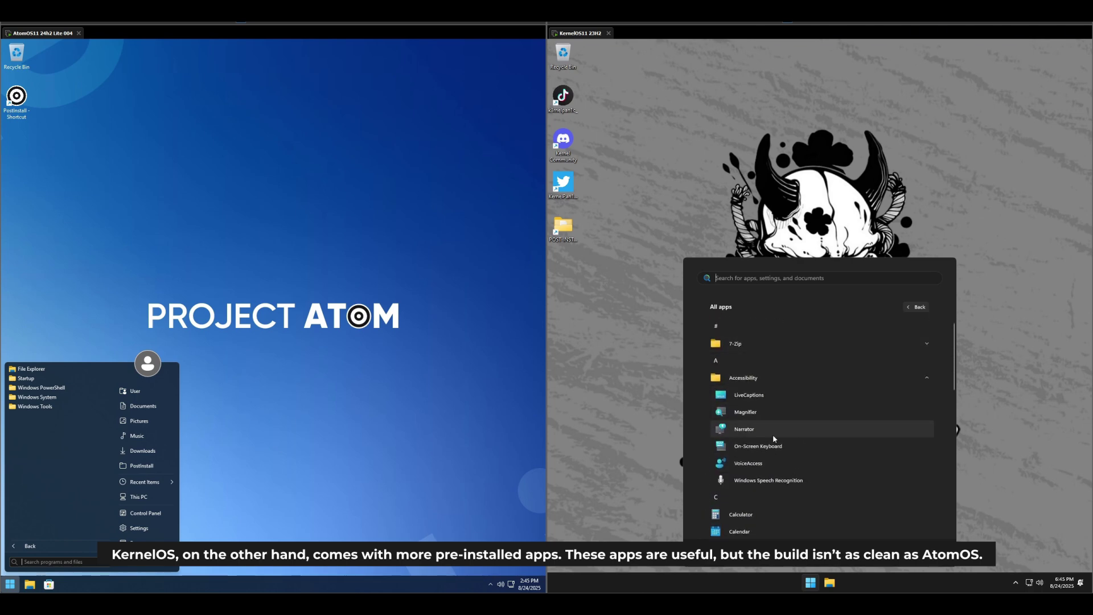
Open the Installed apps page of the Settings app on both AtomOS and KernelOS.
click(140, 528)
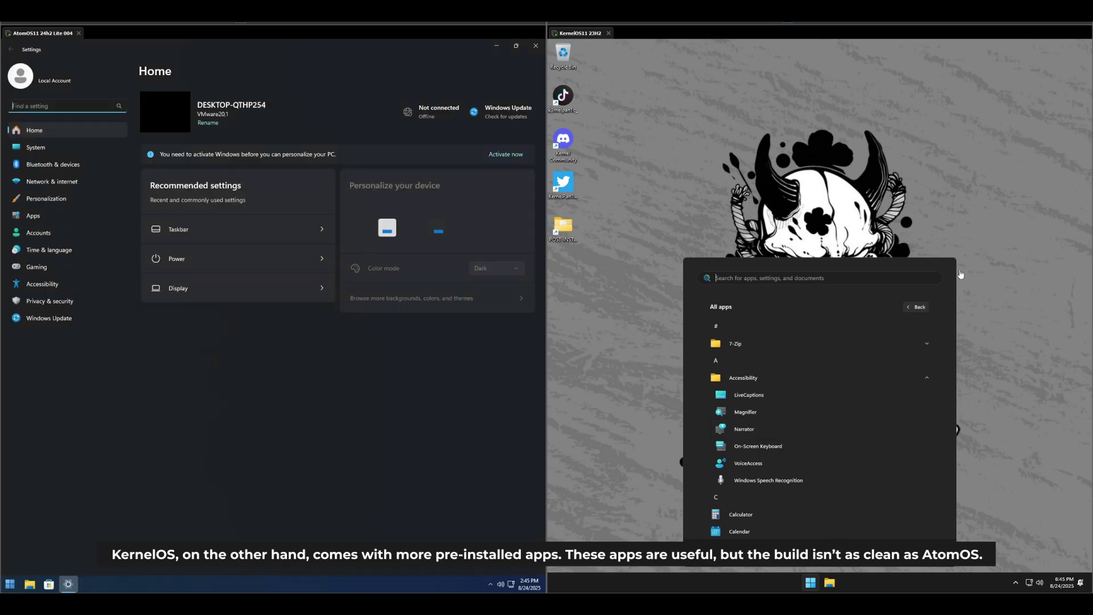
click(916, 307)
click(718, 330)
click(33, 215)
click(579, 215)
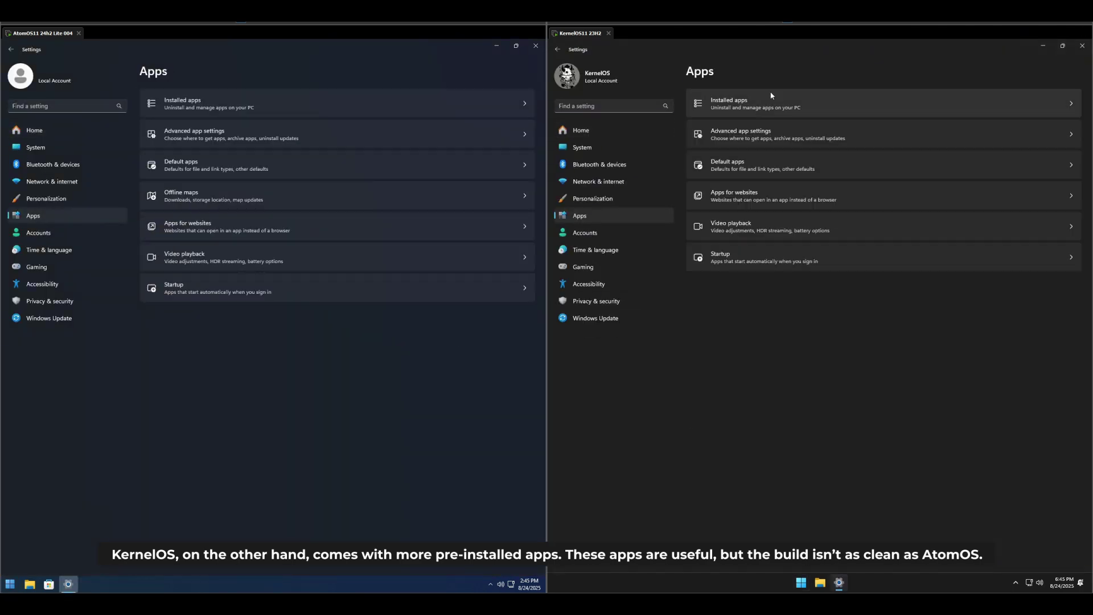
click(771, 97)
click(337, 104)
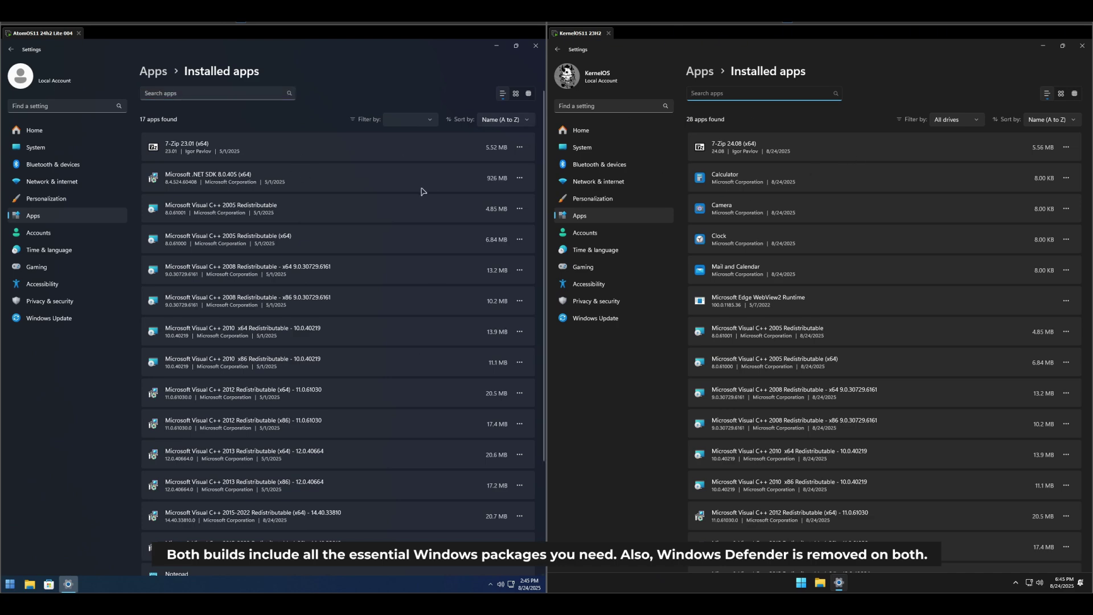
Look through the installed apps and switch the list to the compact tile layout on both systems.
scroll(399, 192, down, 5)
scroll(466, 134, up, 5)
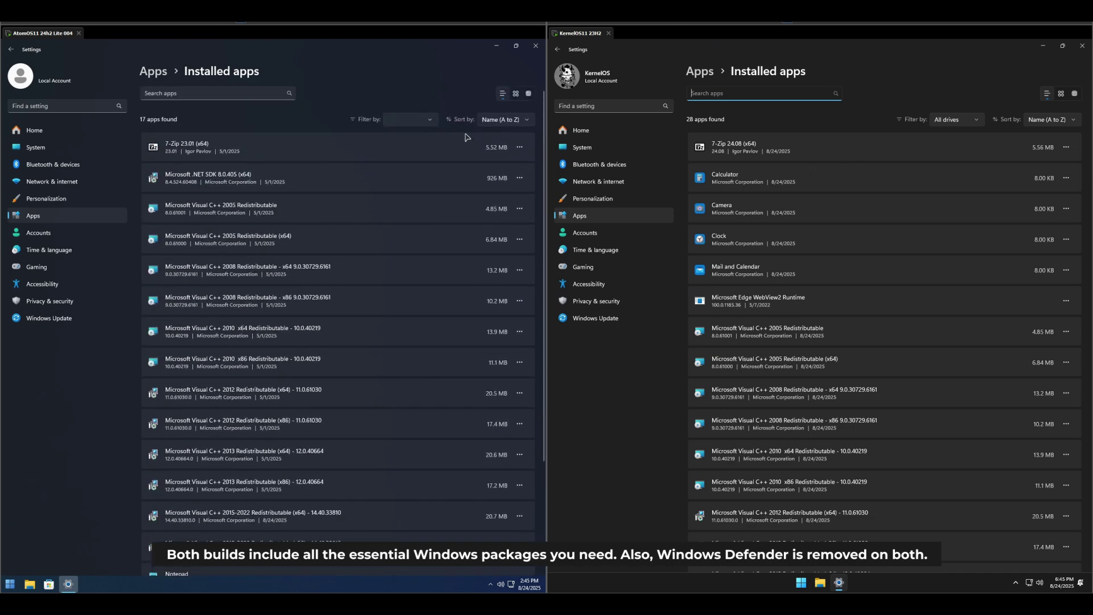
click(527, 94)
click(1075, 94)
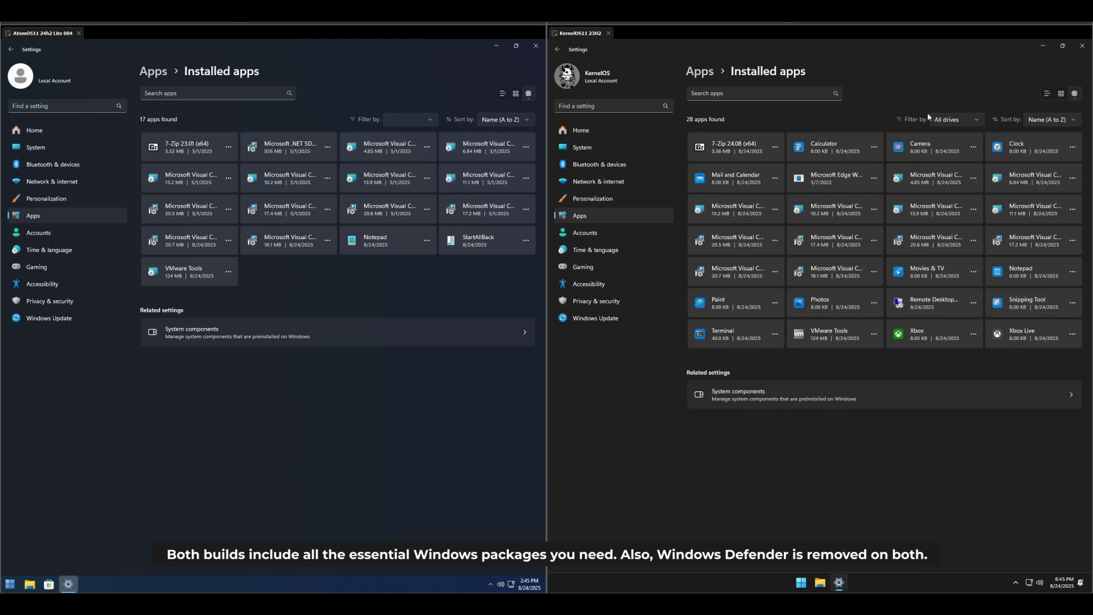
Check the Privacy & security settings on both systems, view Find my device in each, and return to the overview.
click(54, 301)
click(581, 300)
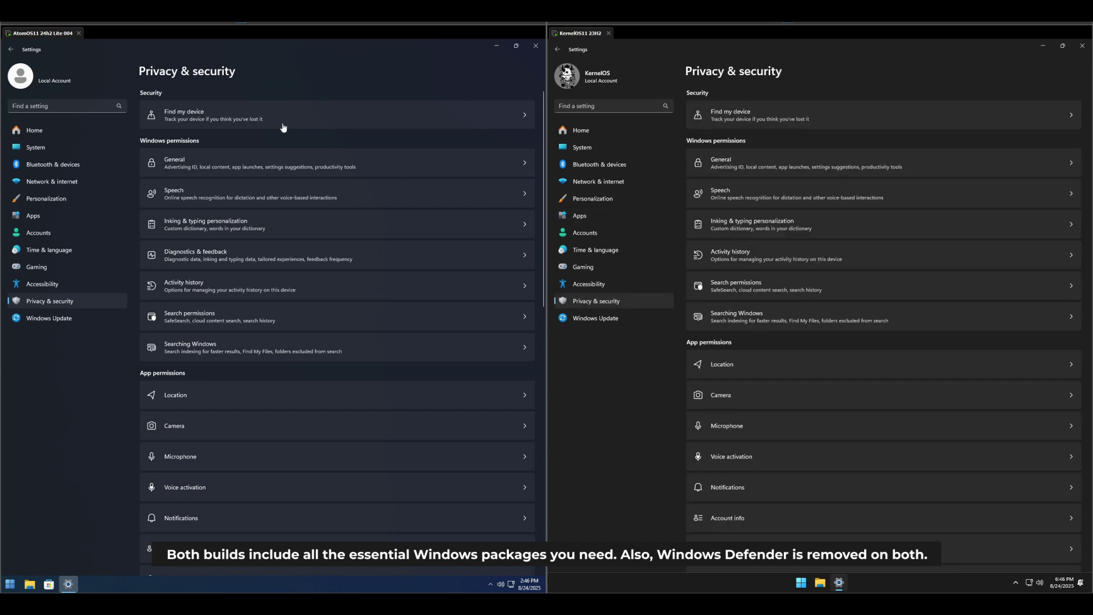
click(749, 115)
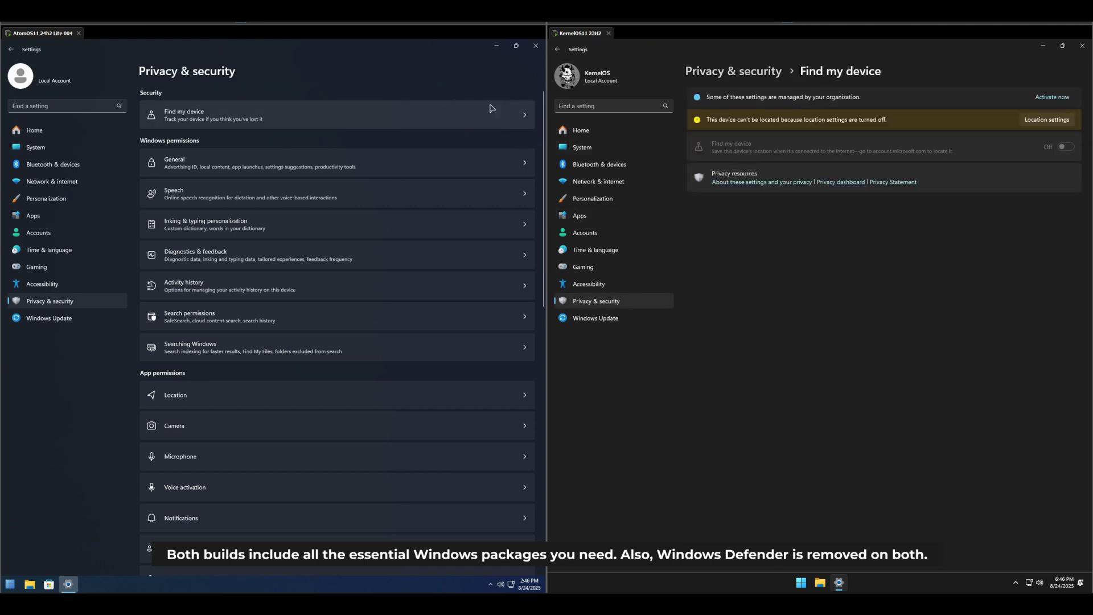
click(431, 117)
key(alt+Left)
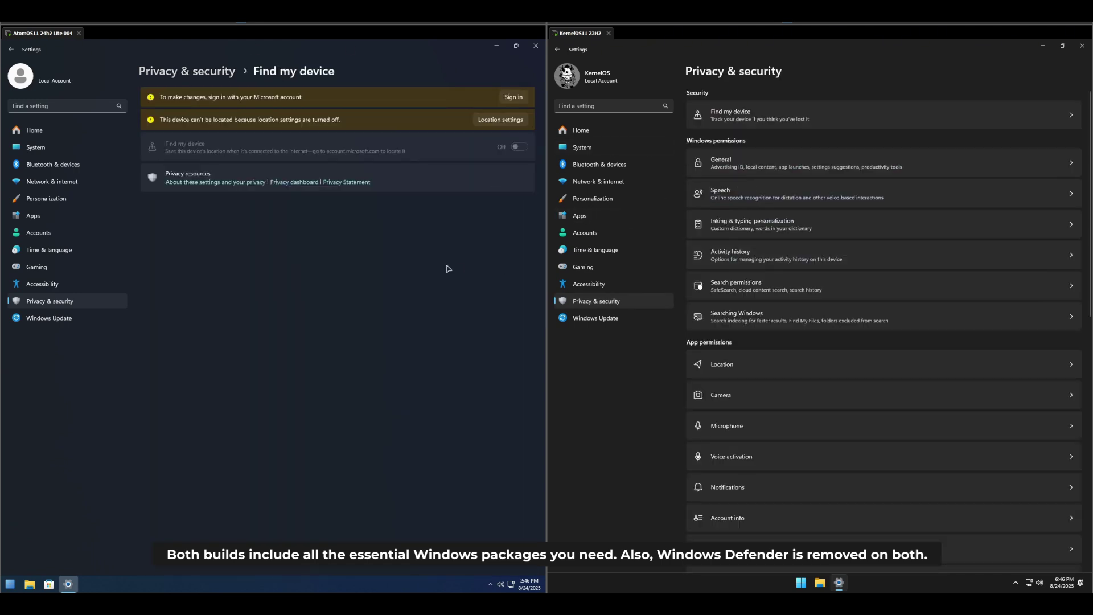
key(alt+Left)
Search KernelOS for Windows Defender with "defe", and close the Settings windows on both systems.
click(801, 583)
text(defe)
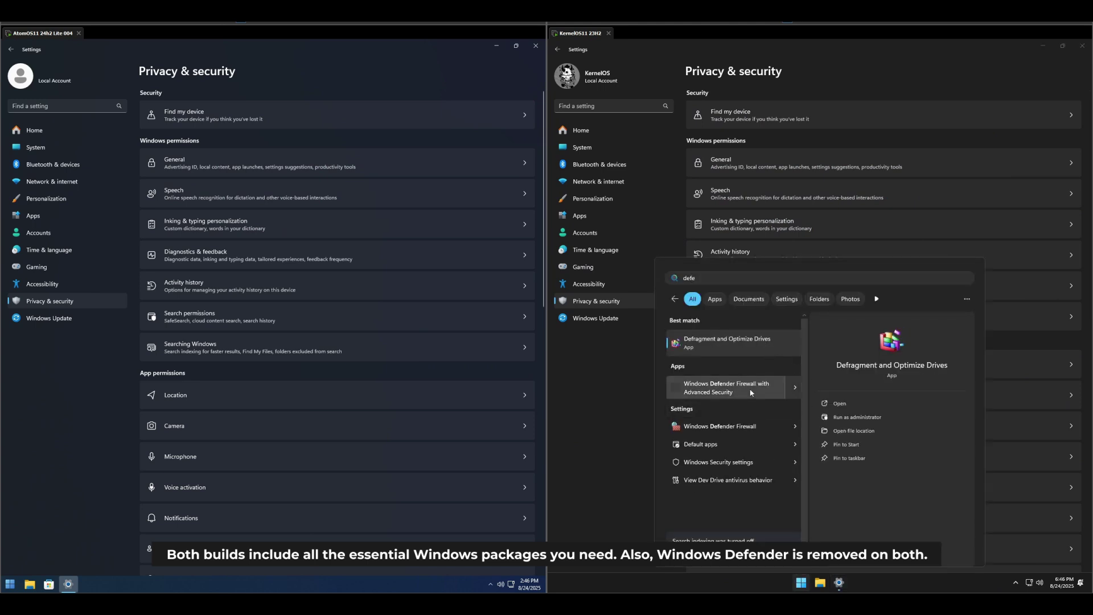
click(750, 392)
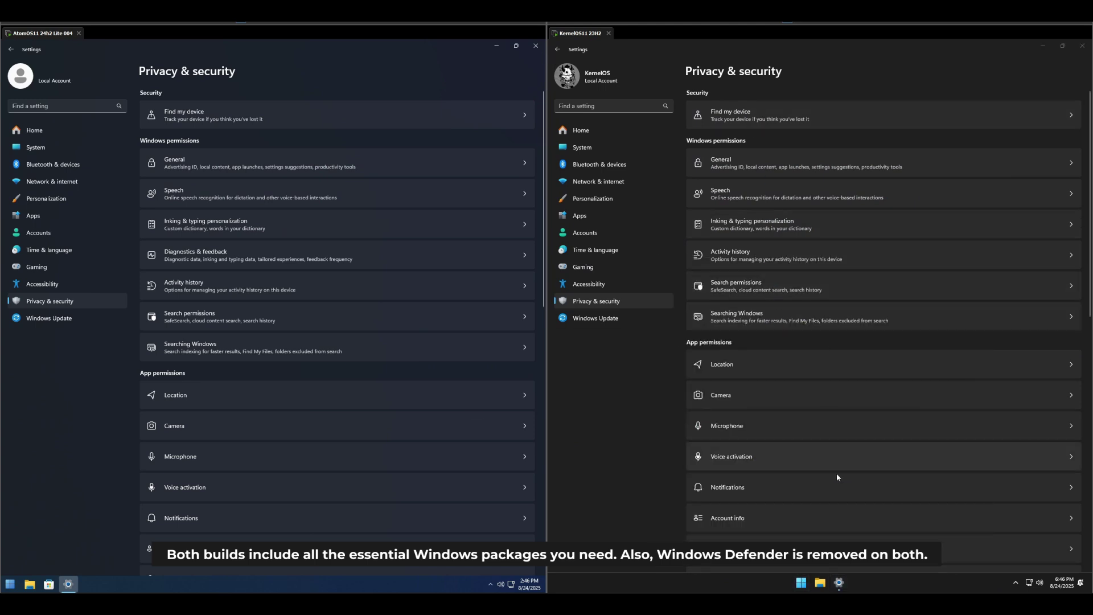
click(1005, 53)
click(1082, 46)
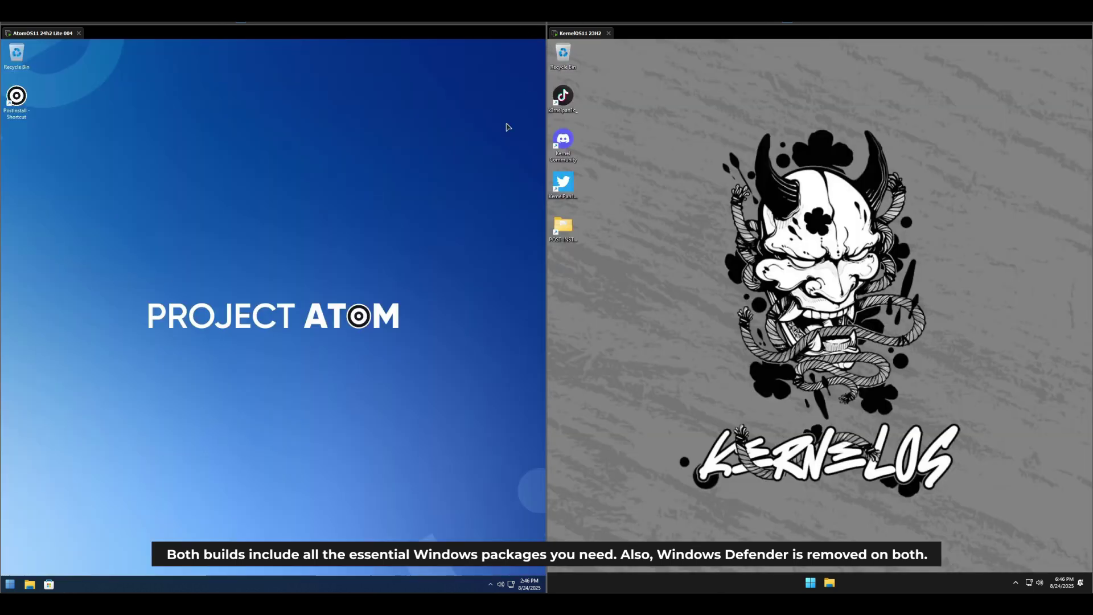
click(535, 45)
Open This PC on both systems and show the properties of each local disk C: to compare used space.
key(super+e)
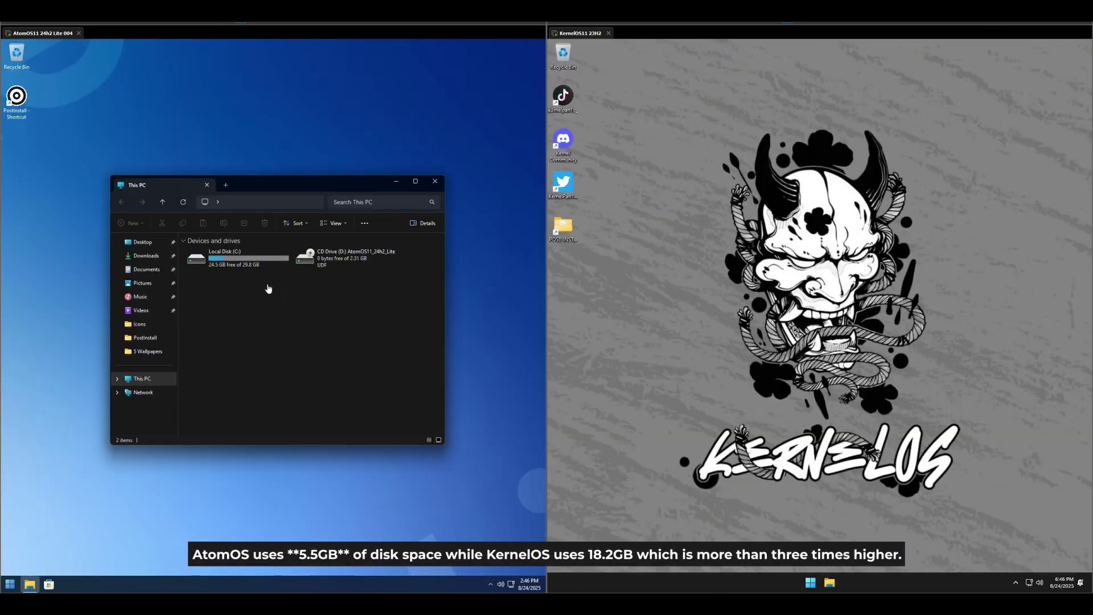
right_click(272, 258)
click(308, 378)
drag(323, 266, 413, 306)
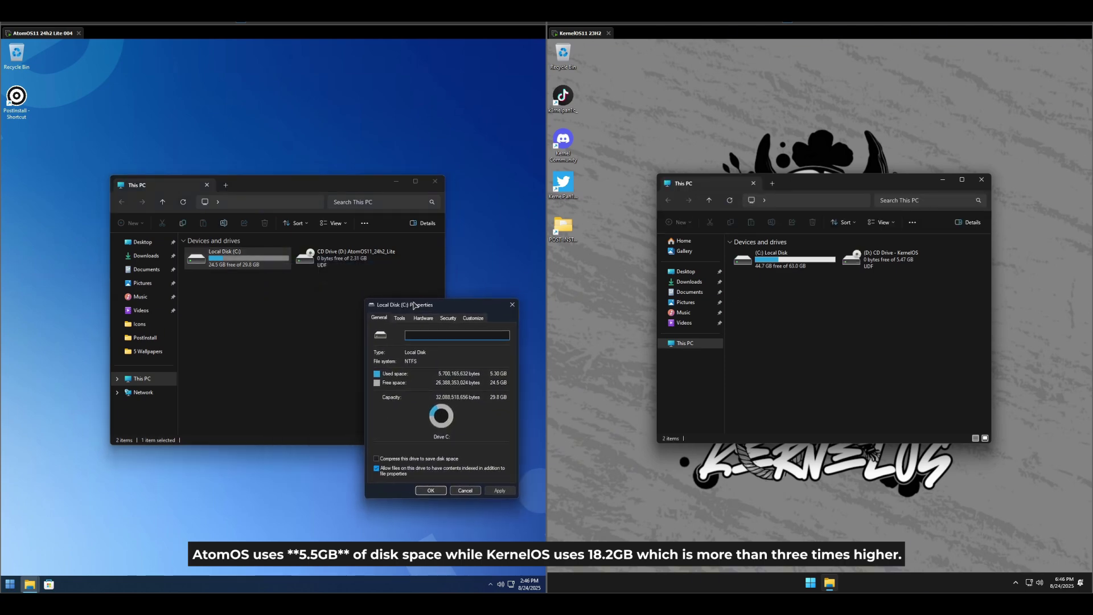
right_click(776, 264)
right_click(763, 253)
click(792, 393)
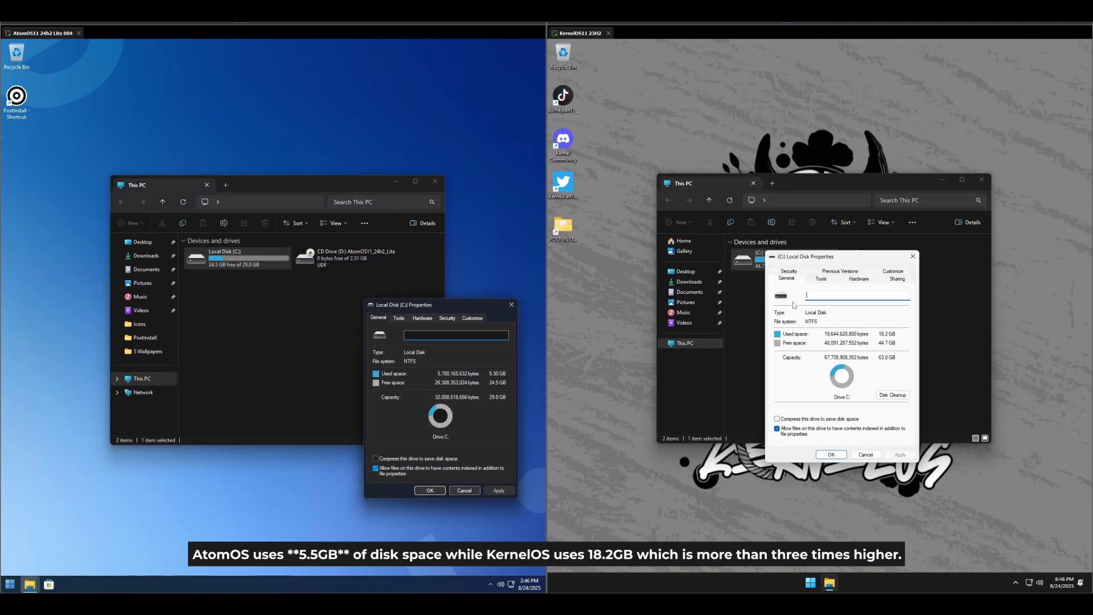
Move the KernelOS disk properties aside to compare, and close the properties and This PC windows on both systems.
drag(792, 263, 899, 322)
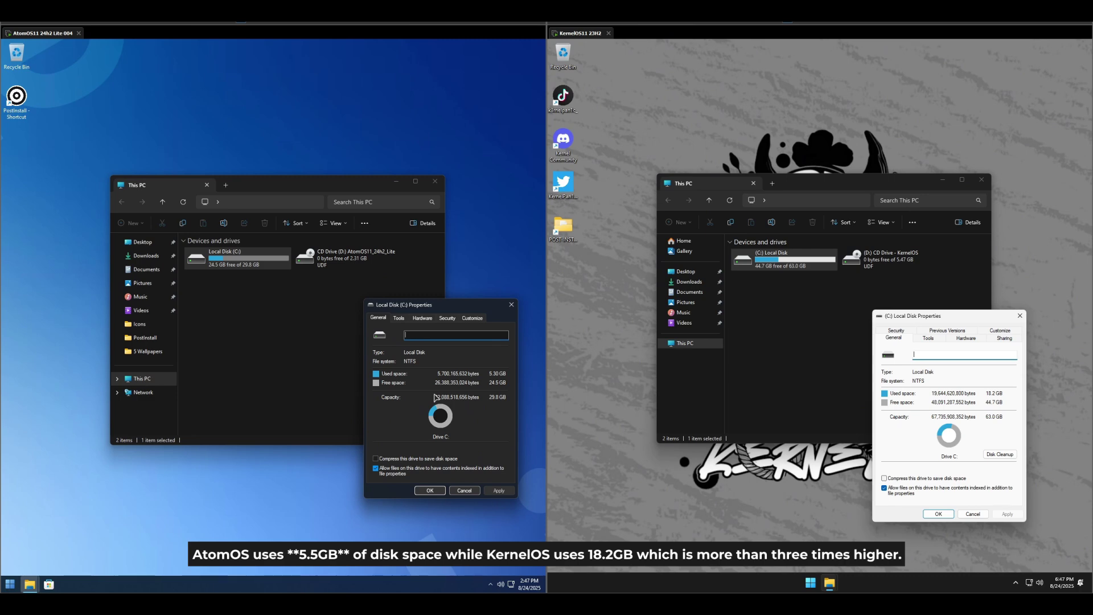
click(430, 490)
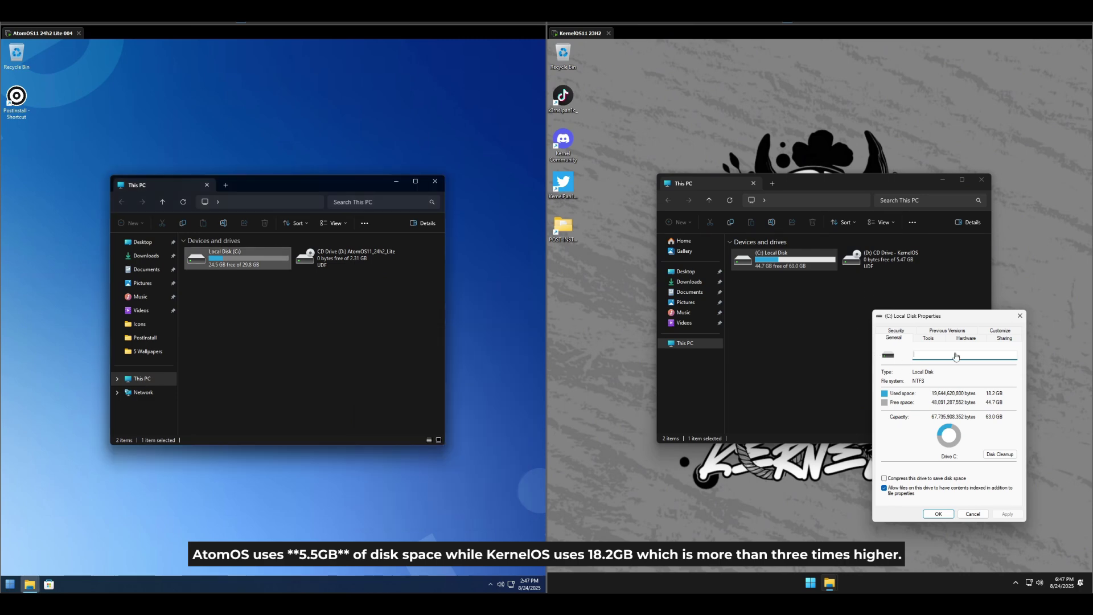
click(929, 516)
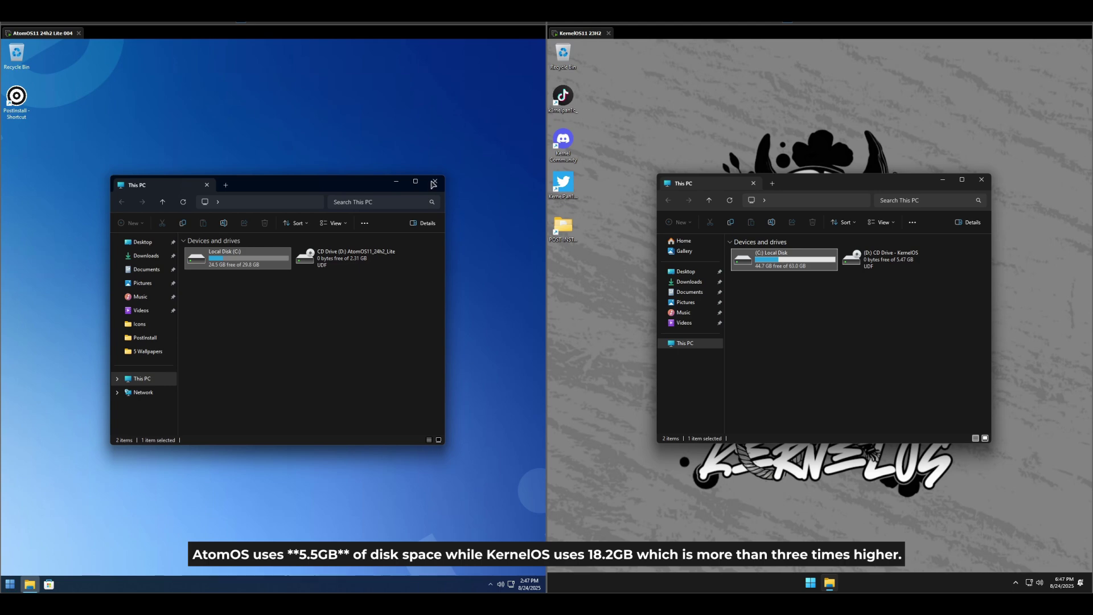
click(433, 182)
click(980, 181)
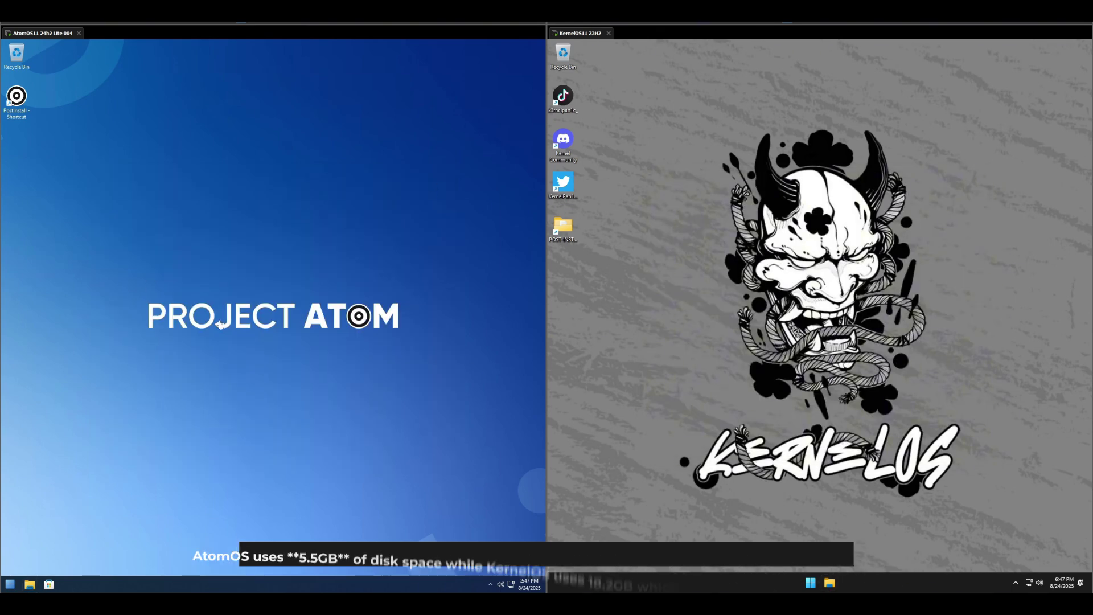
Open Task Manager on both systems and show the CPU performance graph in each to compare utilization.
key(ctrl+shift+Escape)
key(ctrl+shift+Escape)
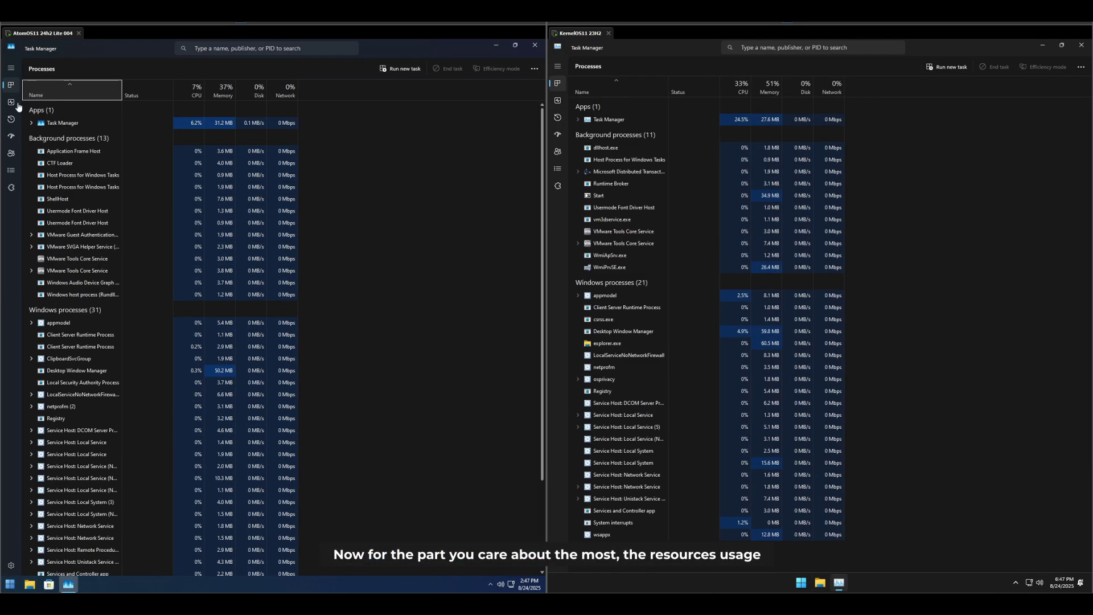
click(11, 102)
click(558, 100)
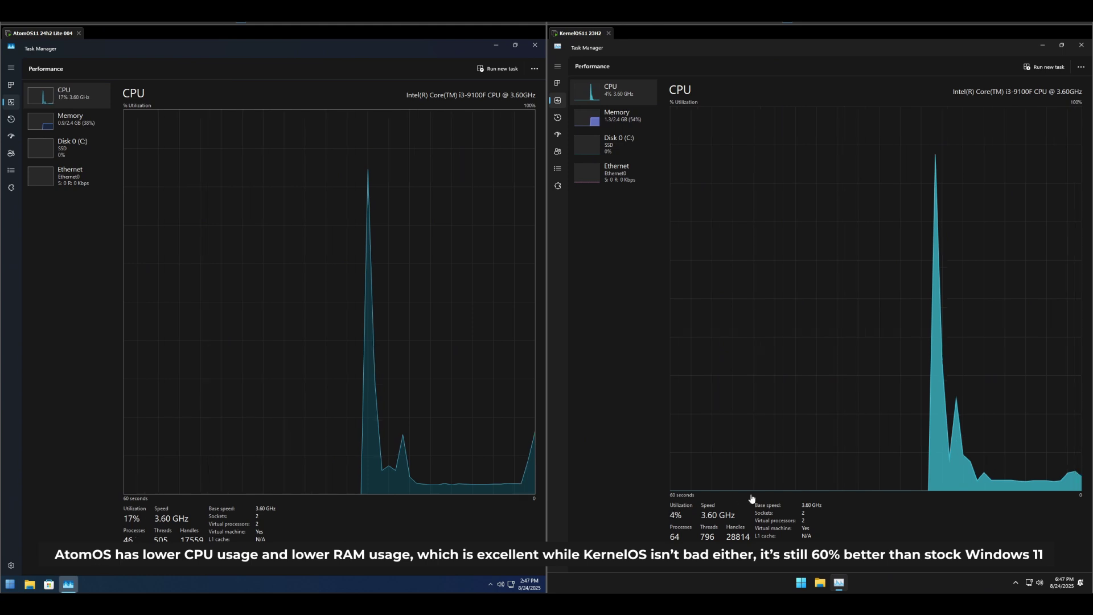
Compare the memory graphs on both systems, view the AtomOS CPU graph again, and close Task Manager on both.
click(75, 117)
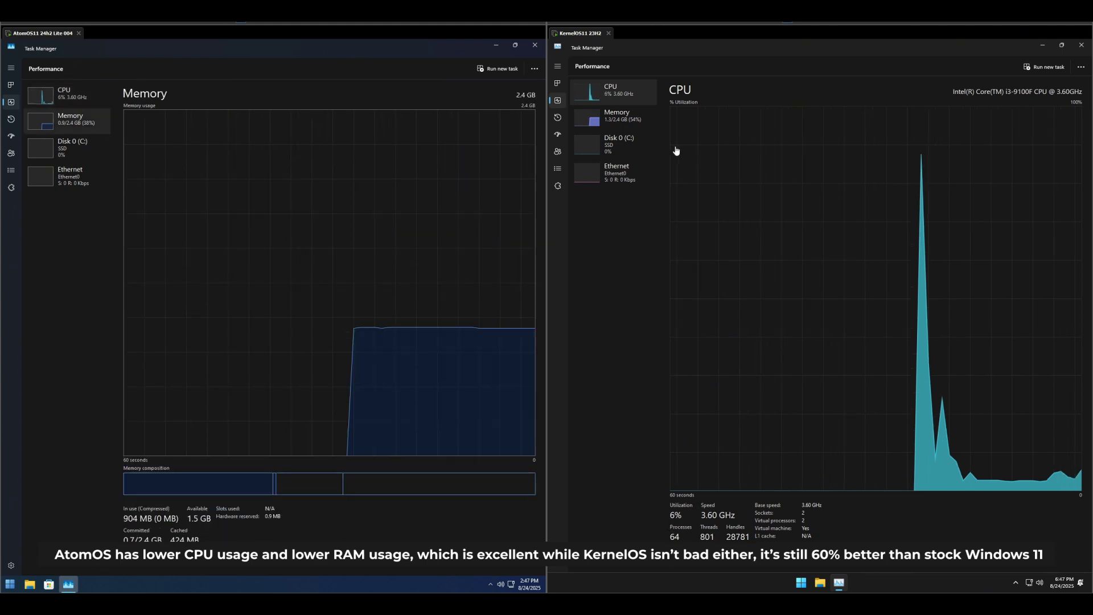
click(649, 120)
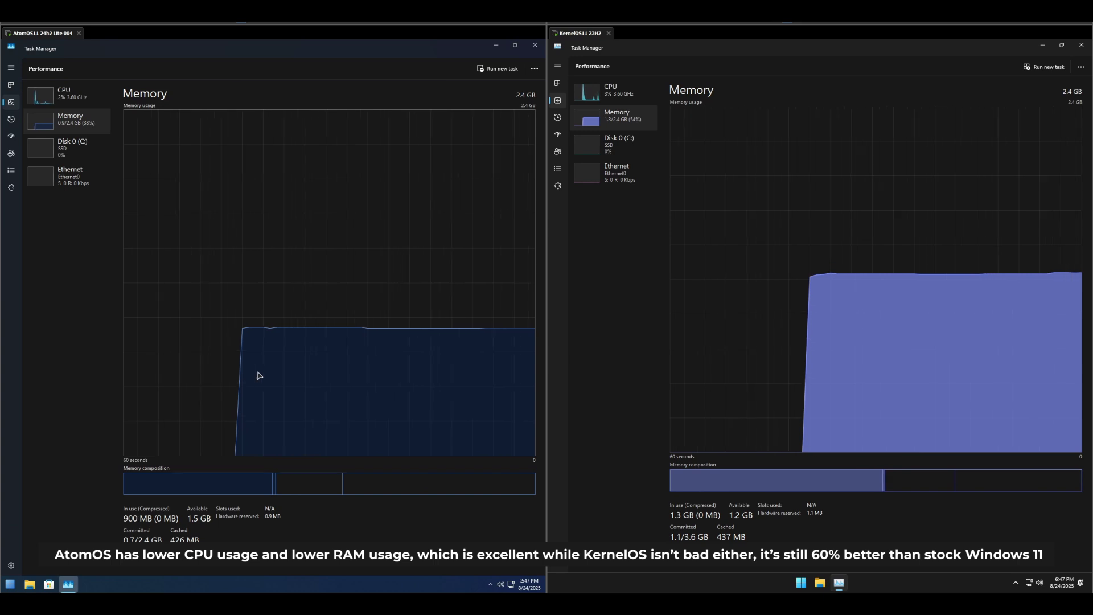
click(620, 103)
click(618, 112)
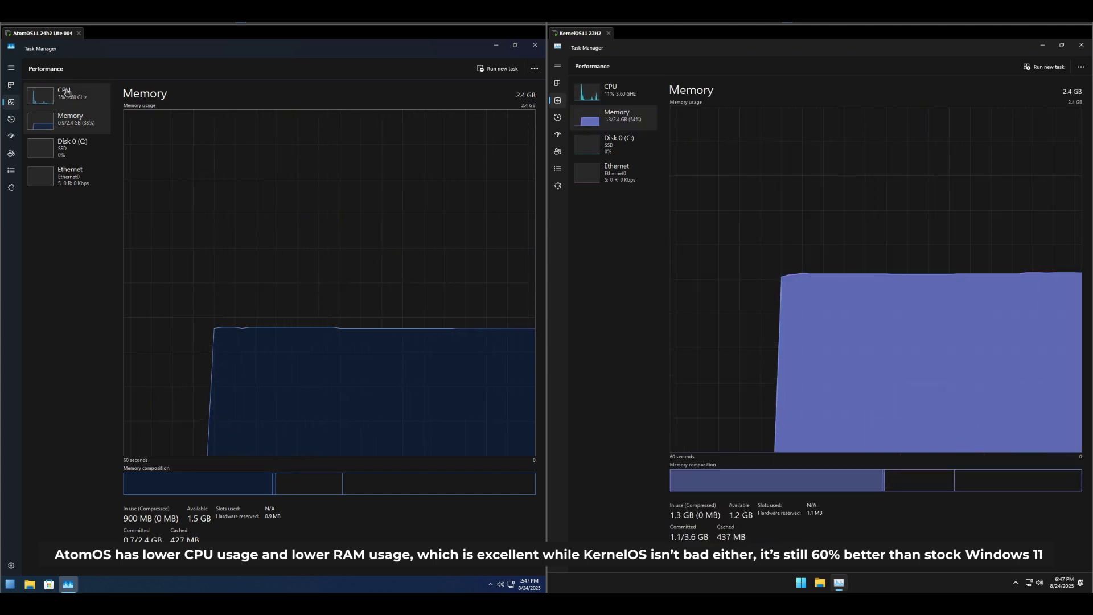
click(61, 93)
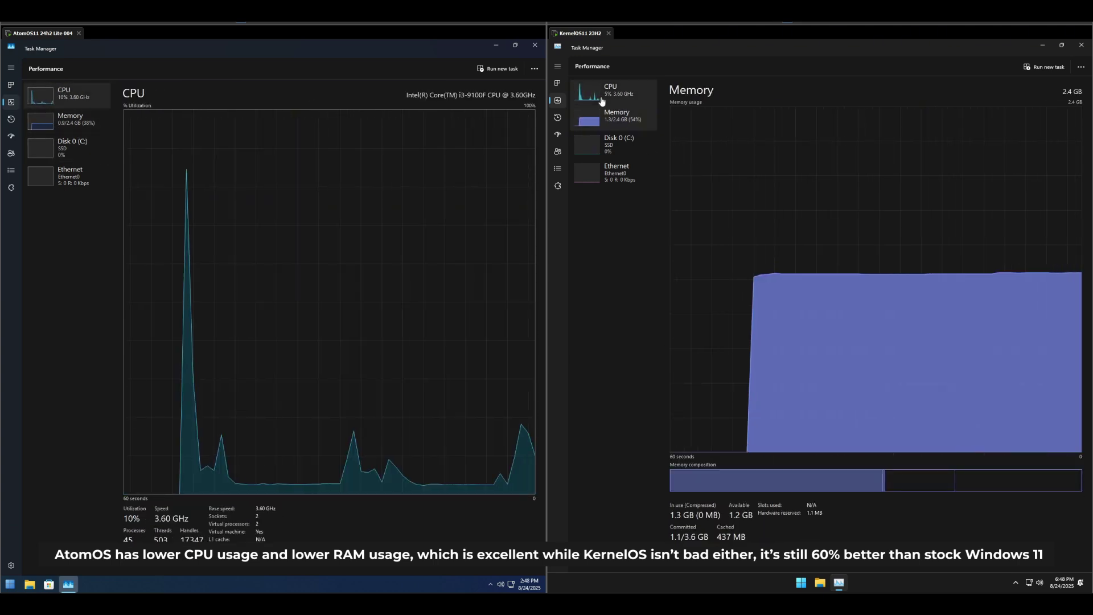
click(535, 45)
click(1081, 45)
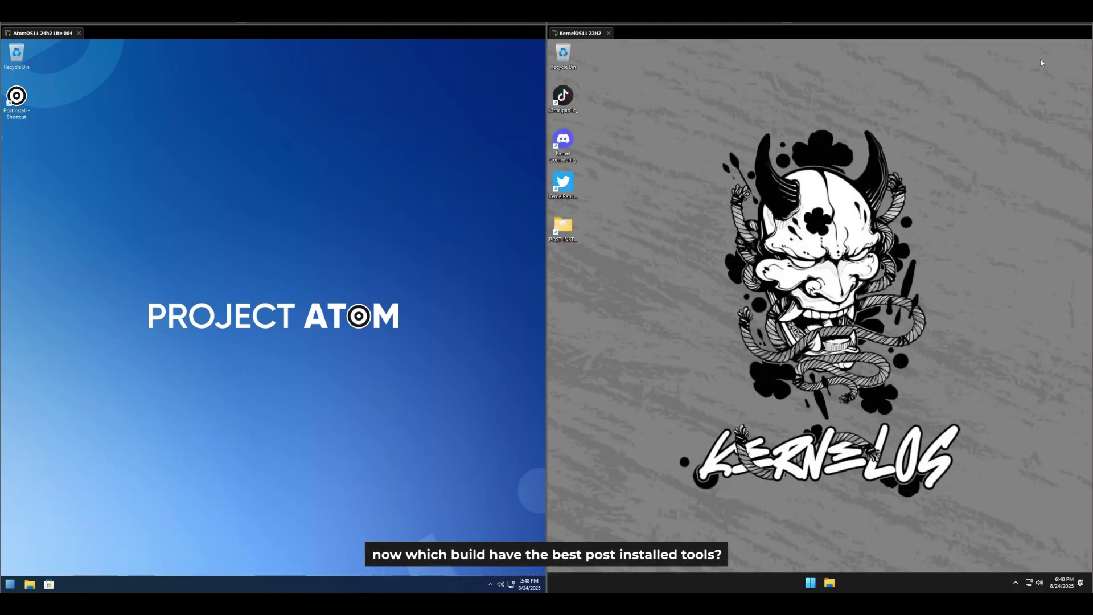
Open the post-install folders on both systems, view 0 Start on AtomOS, and decline importing 1 Disable UAC.
double_click(16, 97)
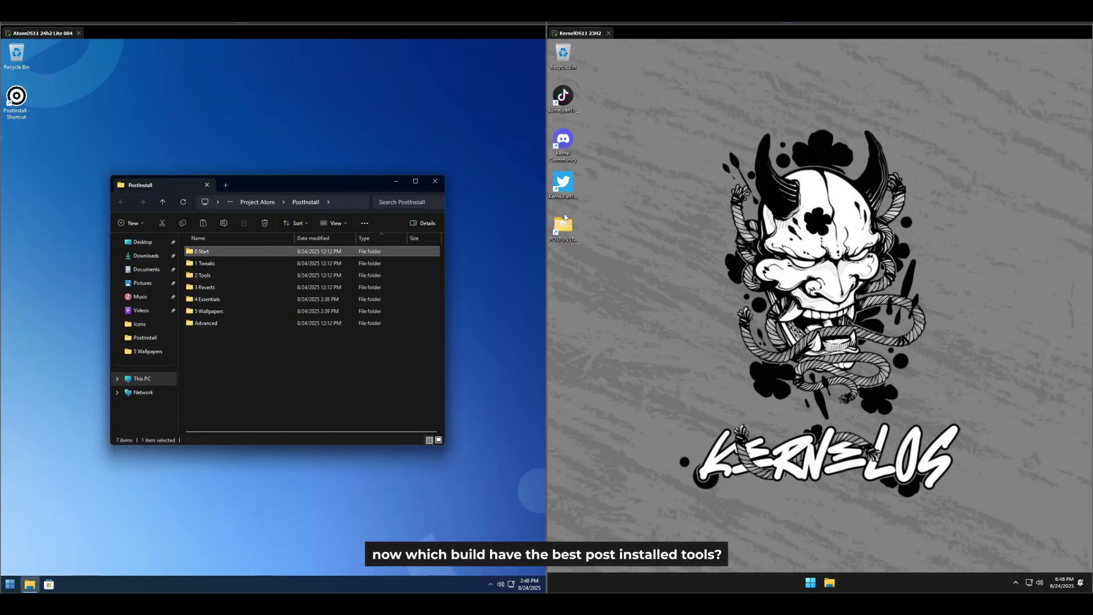
double_click(245, 253)
double_click(251, 252)
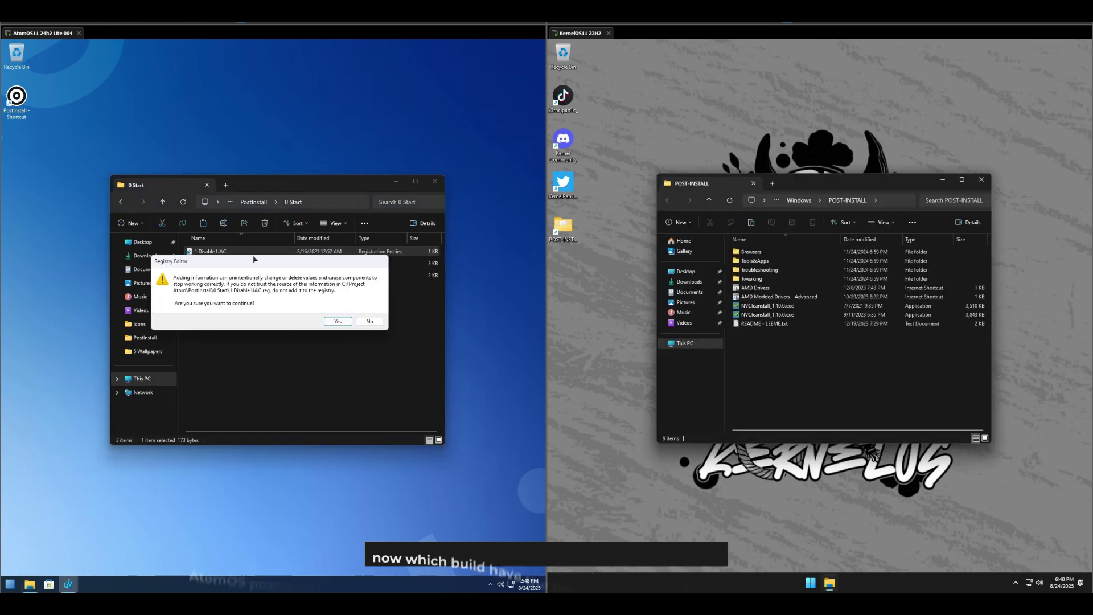
click(368, 322)
click(268, 274)
key(alt+Left)
Open the 1 Tweaks folder on AtomOS and look inside 0 SHORTCUTS TO SETTINGS.
double_click(251, 263)
double_click(251, 252)
click(256, 263)
key(alt+Left)
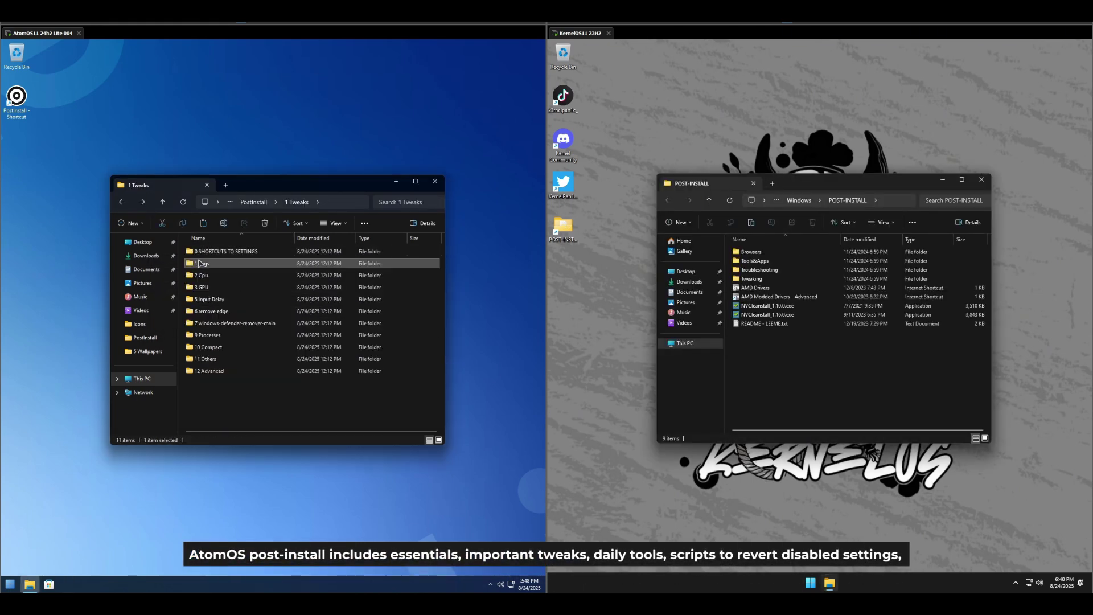
Look through the 1 Regs, 2 Cpu, 3 GPU and 5 Input Delay tweak folders, returning to 1 Tweaks after each.
double_click(208, 263)
click(215, 335)
key(alt+Left)
double_click(215, 275)
key(alt+Left)
double_click(222, 287)
click(224, 287)
key(alt+Left)
double_click(239, 299)
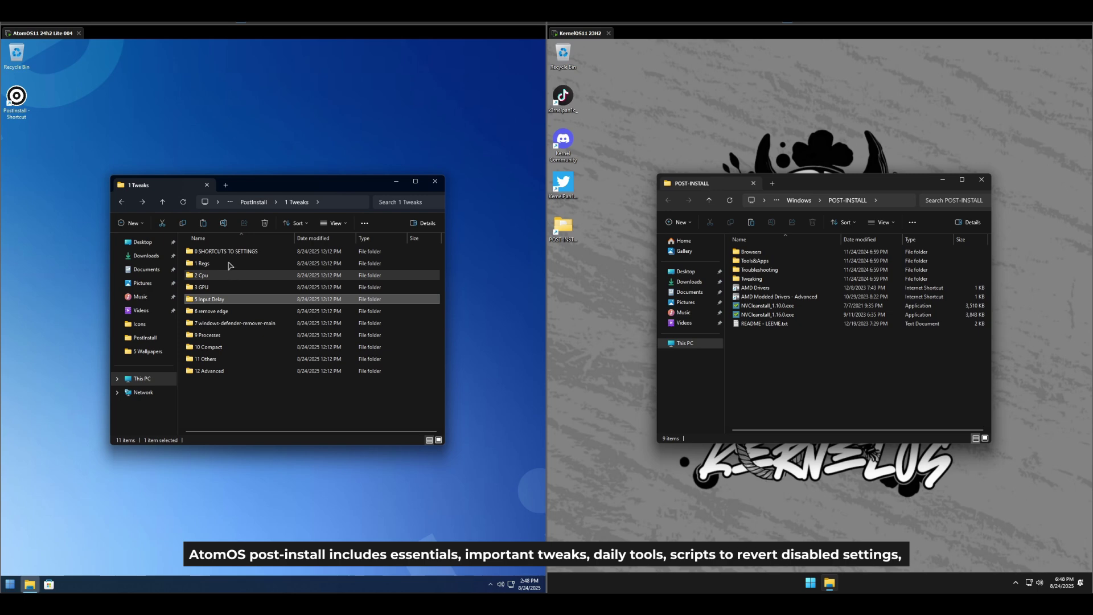
key(alt+Left)
Look inside the 6 remove edge, 7 windows-defender-remover-main and 9 Processes folders, including both processes destroyer scripts.
double_click(231, 311)
key(alt+Left)
double_click(227, 323)
key(alt+Left)
double_click(229, 335)
click(232, 262)
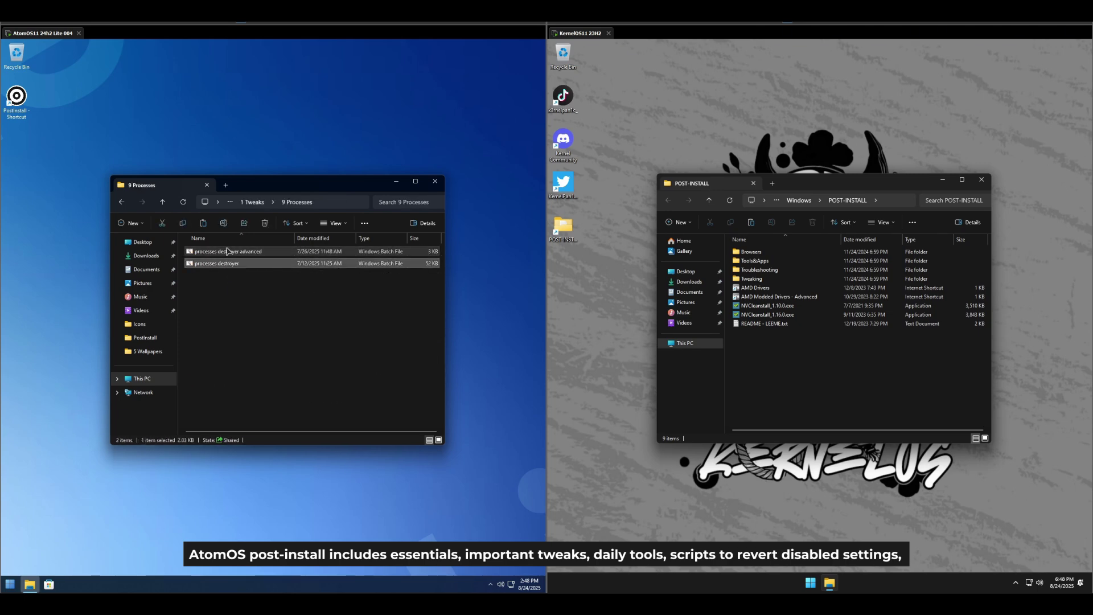
click(228, 250)
click(228, 263)
key(alt+Left)
Open the 10 Compact folder, view the available actions for its command script, and return to 1 Tweaks.
double_click(234, 347)
click(251, 249)
click(273, 310)
right_click(200, 249)
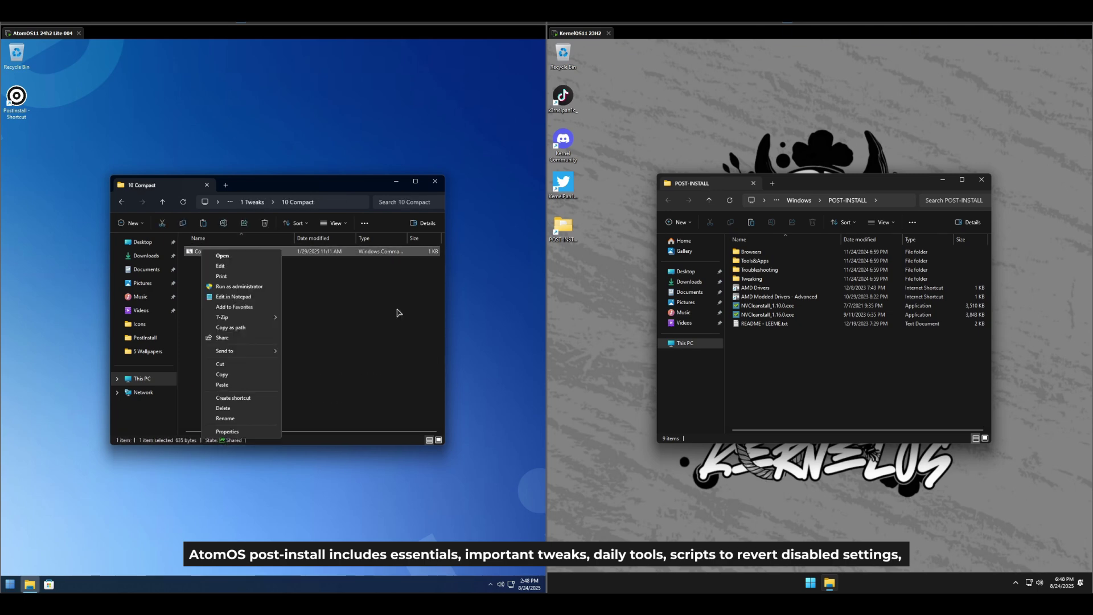
click(398, 310)
key(alt+Left)
Browse 11 Others, open Run With Priority, and decline importing the registry file that shows Run With Priority in the context menu.
double_click(225, 358)
click(213, 263)
click(245, 323)
double_click(225, 299)
double_click(217, 264)
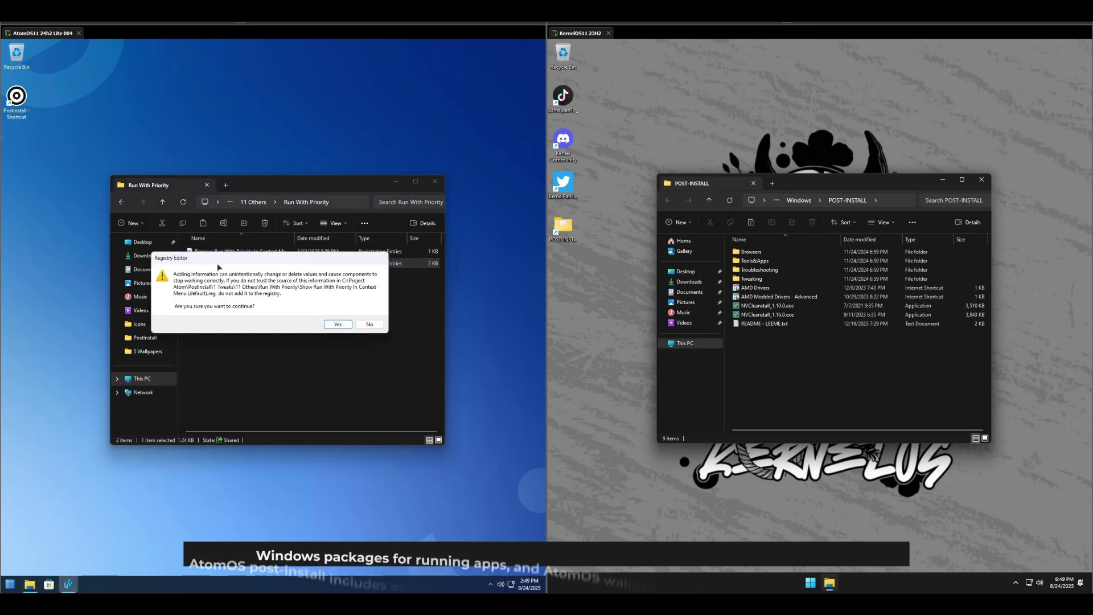
click(369, 324)
key(alt+Left)
key(alt+Left)
View the 1 Network (ethernet only) and 12 Advanced tweak folders, and return to the PostInstall folder.
double_click(214, 252)
click(211, 254)
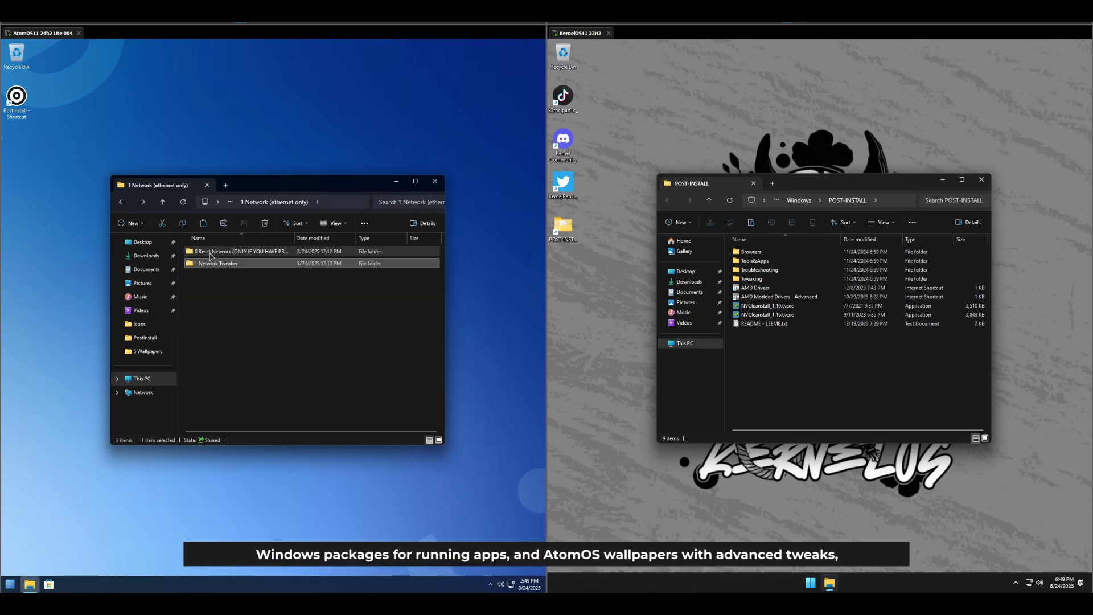
key(alt+Left)
double_click(228, 371)
key(alt+Left)
key(alt+Left)
Open the 2 Tools folder and view the available actions for the 0 7z2501-x64 installer.
double_click(235, 263)
right_click(227, 252)
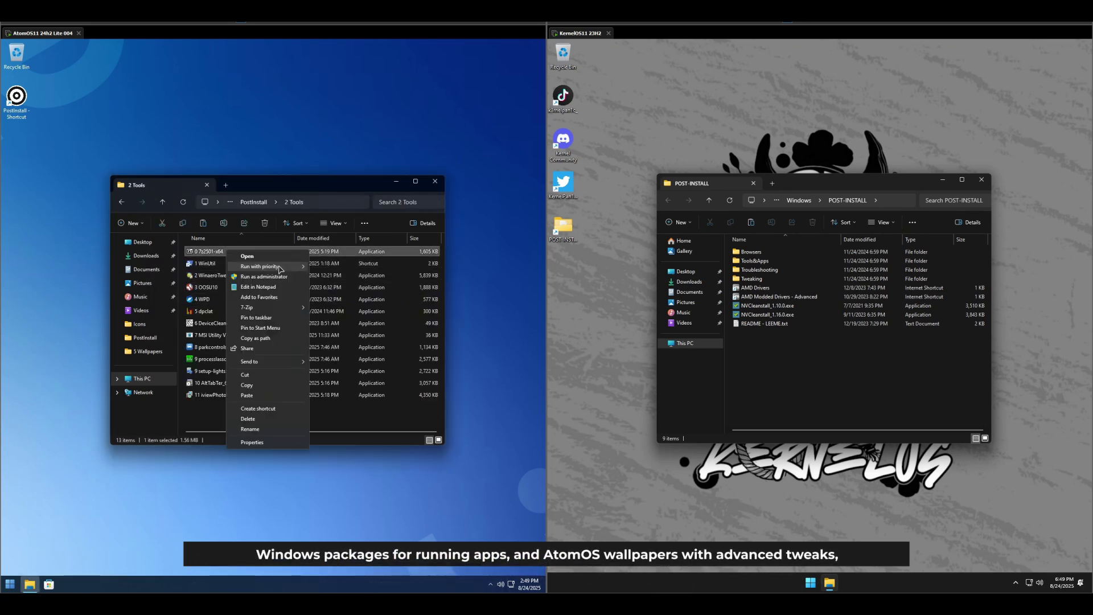
click(222, 251)
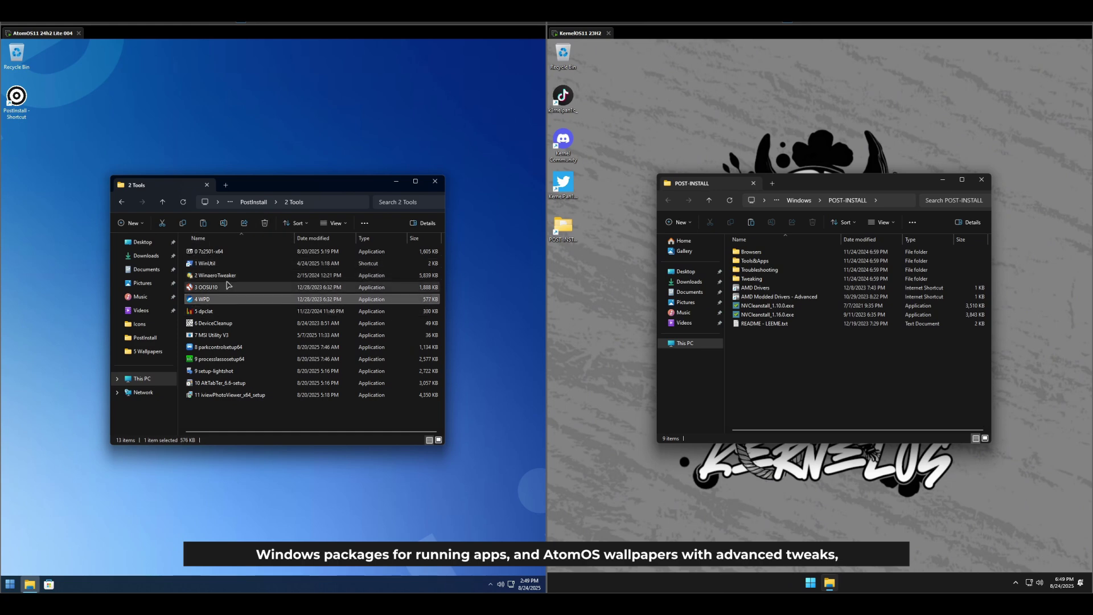
Launch the Lightshot, AltTabTer and IrfanView setups from 2 Tools to preview them, and exit each without installing.
click(206, 373)
double_click(206, 374)
click(316, 331)
double_click(219, 384)
click(315, 332)
double_click(224, 395)
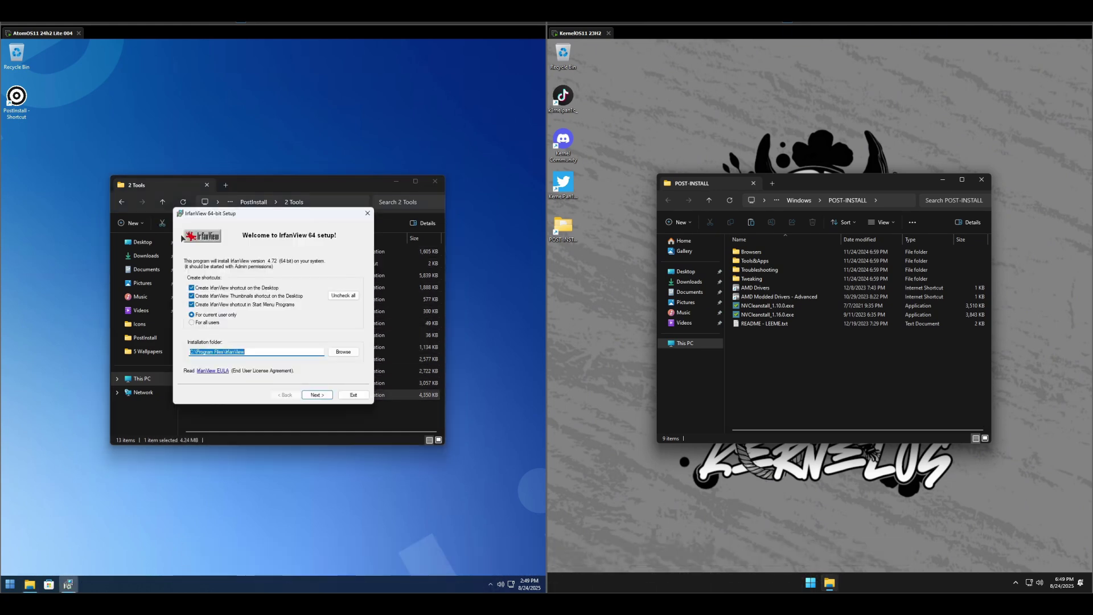
click(353, 395)
click(258, 329)
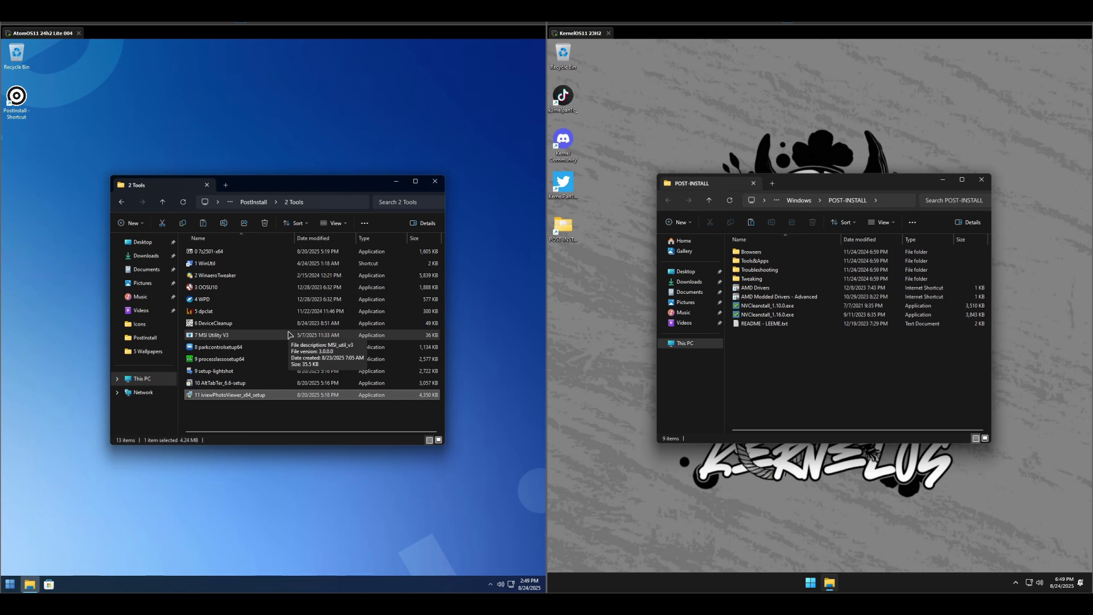
Open the 3 Reverts folder, look inside Microsoft Store Installer, and return to 3 Reverts.
key(alt+Left)
double_click(227, 275)
double_click(236, 252)
right_click(234, 251)
click(331, 271)
key(alt+Left)
Go through the revert scripts in 3 Reverts starting from bluetooth, and return to the PostInstall folder.
click(265, 267)
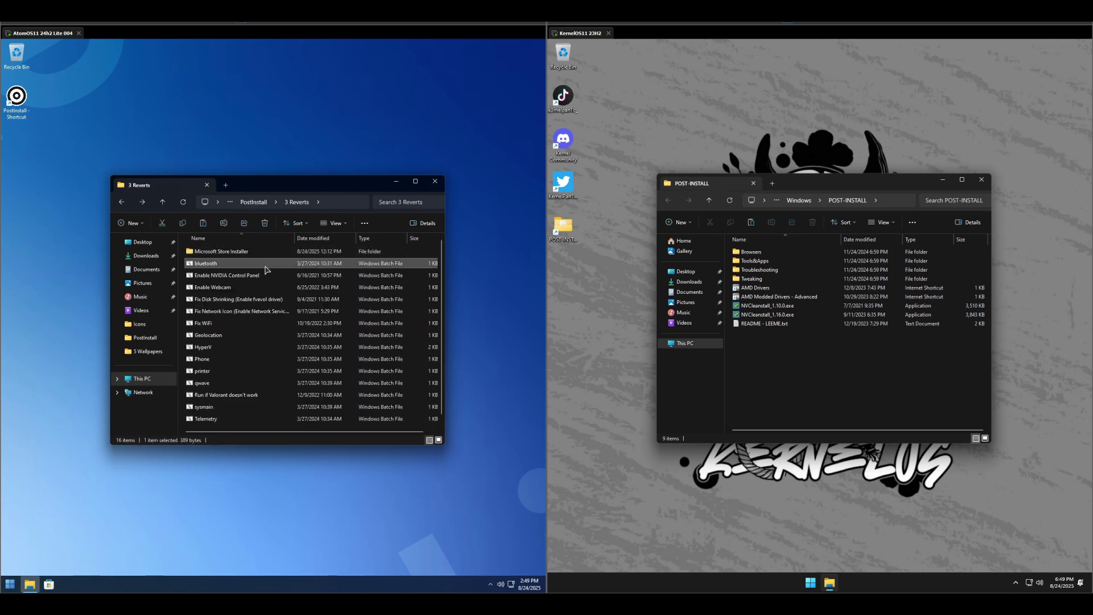
key(Down)
key(Down)
key(Down)
key(Down)
key(Down)
key(Down)
key(Down)
key(Down)
key(Down)
key(Down)
key(Down)
key(Down)
key(Down)
key(Down)
key(alt+Left)
Open the Brave folder under 4 Essentials > Browsers, cancel its installer, and view Delete Brave Bloatware.bat in Notepad.
double_click(216, 287)
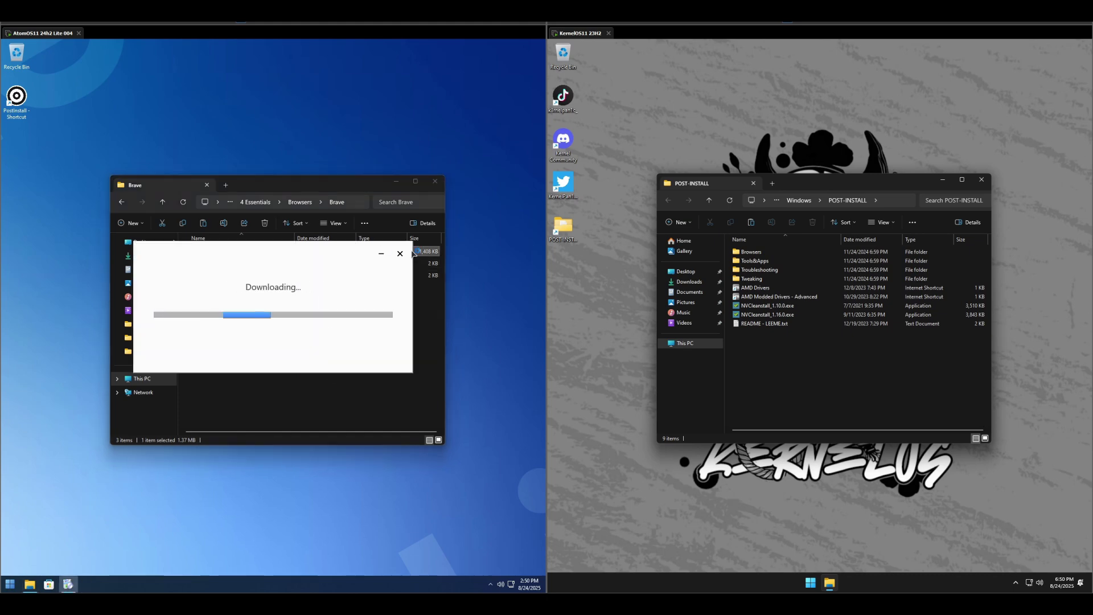
click(275, 327)
right_click(215, 263)
click(249, 312)
drag(71, 135, 155, 135)
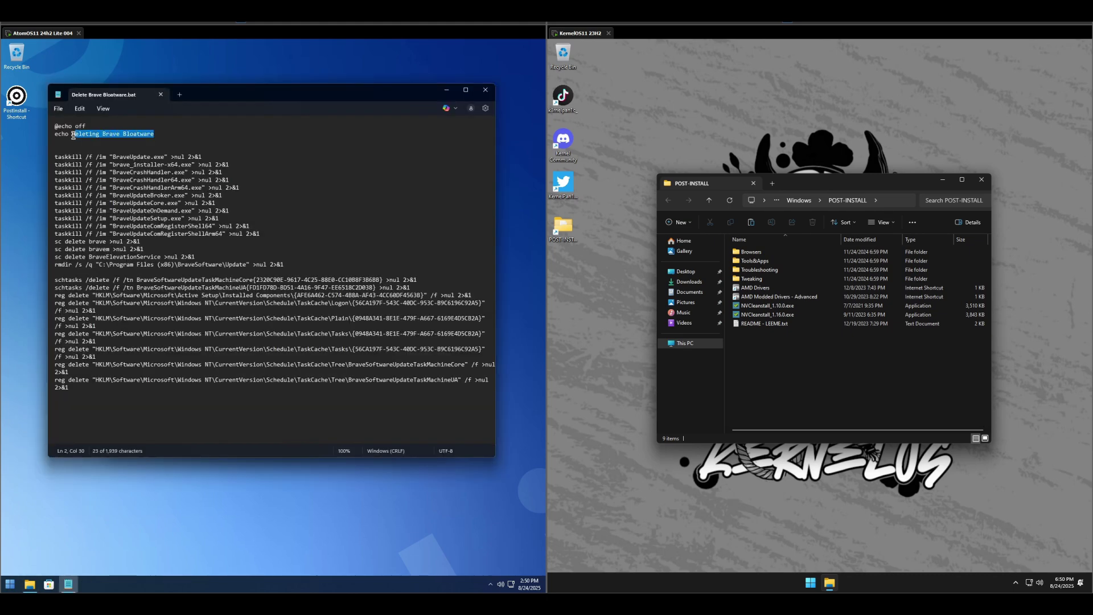
click(485, 93)
Open the Google Chrome folder, view the Delete Chrome Bloatware script in Notepad, and close it.
key(alt+Left)
double_click(256, 264)
key(alt+Up)
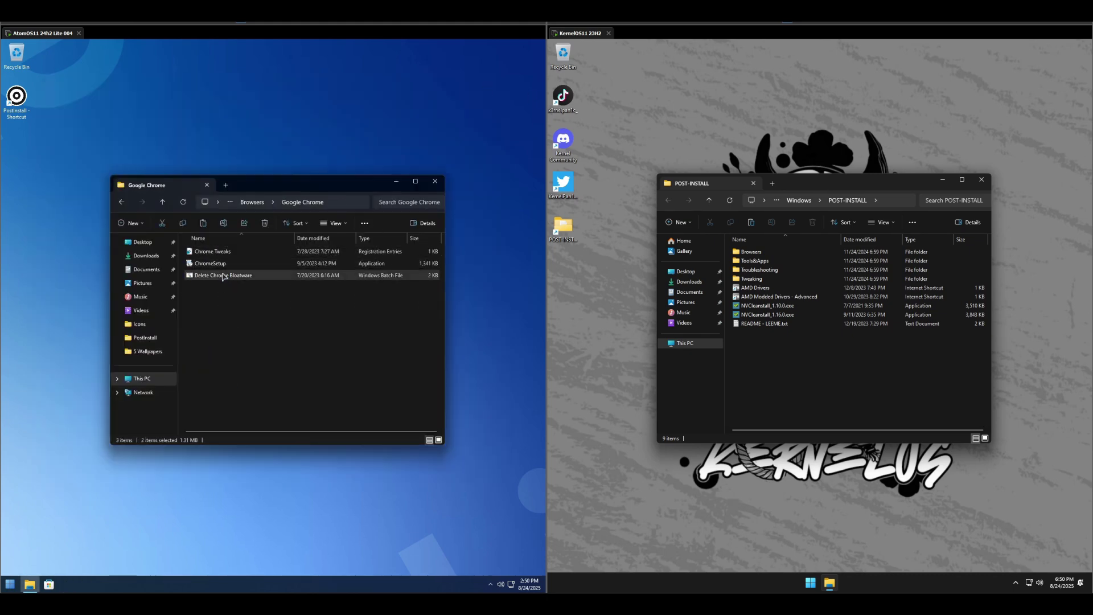
right_click(223, 276)
click(257, 325)
drag(67, 137, 172, 146)
click(485, 92)
Open the DirectX folder in 4 Essentials, view its #install script as text, and look through the cabinet files.
key(alt+Left)
key(alt+Left)
double_click(215, 259)
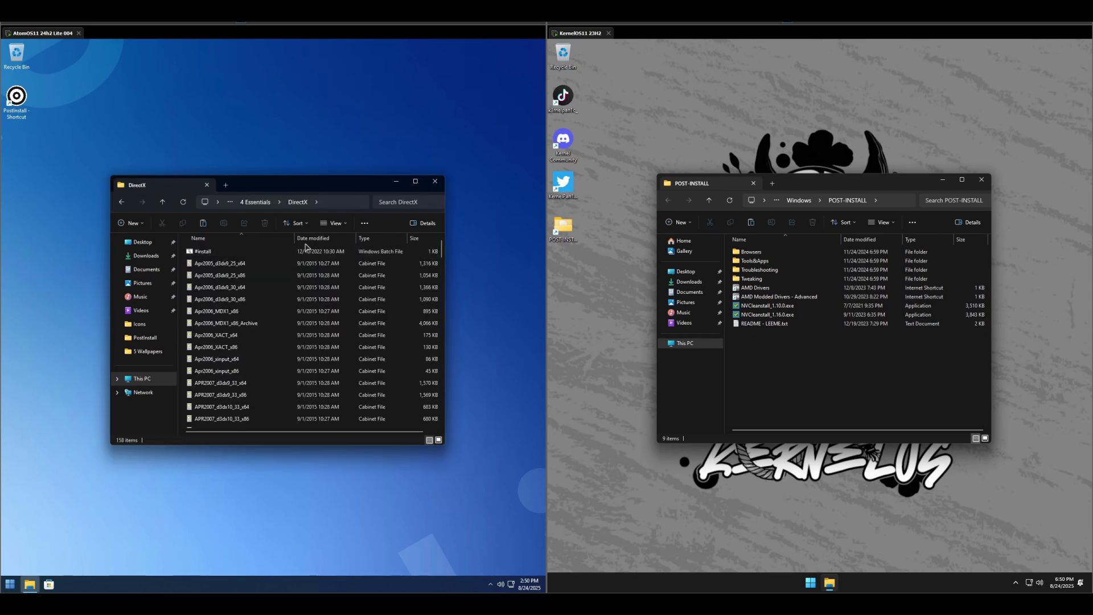
right_click(296, 252)
click(319, 272)
click(500, 107)
scroll(271, 268, down, 10)
Open the dotNET folder and view the run-with-priority options for the dotnet-sdk-8.0.405-win-x64 installer.
key(alt+Left)
double_click(206, 289)
right_click(206, 254)
mouse_move(251, 272)
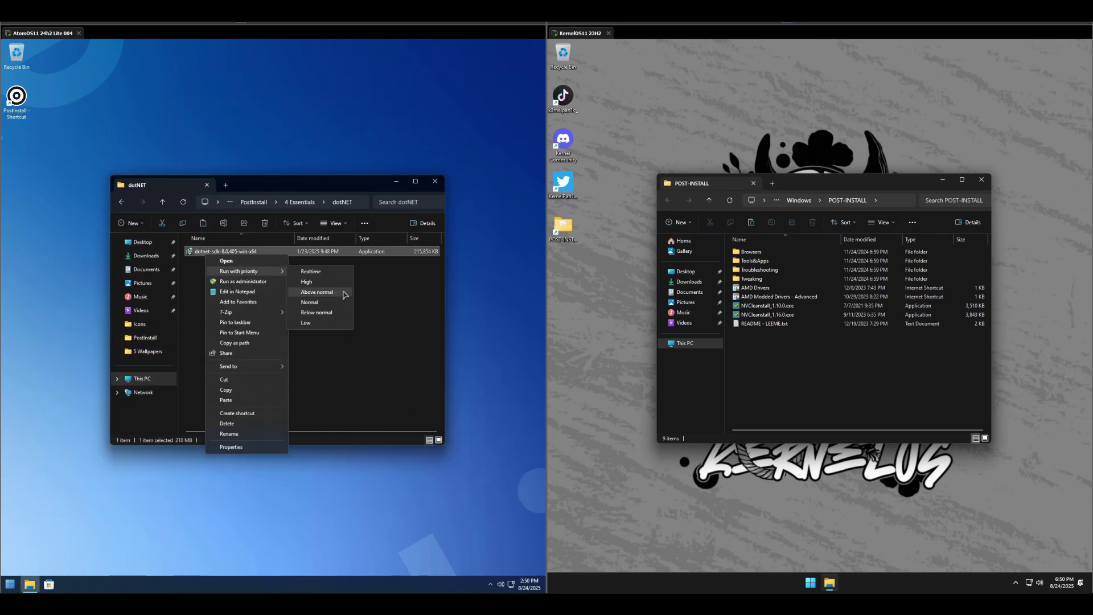
click(344, 294)
Open the VisualC folder, view the contents of the install_all script, and close the text window.
key(alt+Left)
double_click(223, 300)
right_click(304, 252)
click(327, 272)
drag(101, 174, 221, 359)
scroll(319, 284, up, 1)
click(524, 137)
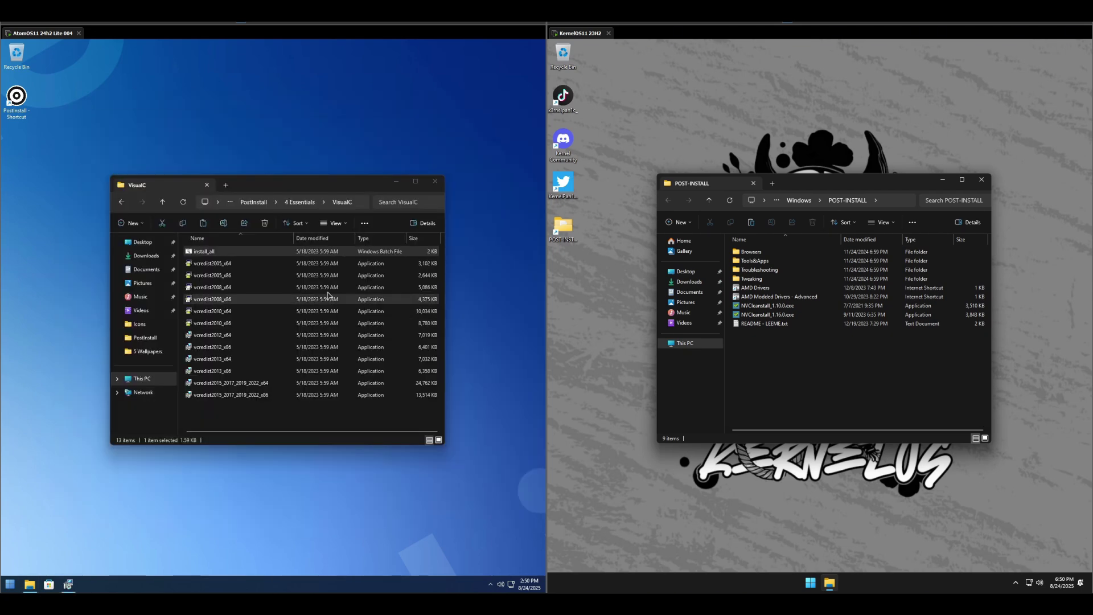
Try wallpapers 002 and 004 from 5 Wallpapers as the desktop background, and restore wallpaper 001.
key(alt+Left)
key(alt+Left)
double_click(224, 312)
drag(199, 300, 402, 254)
right_click(295, 250)
click(326, 289)
right_click(430, 250)
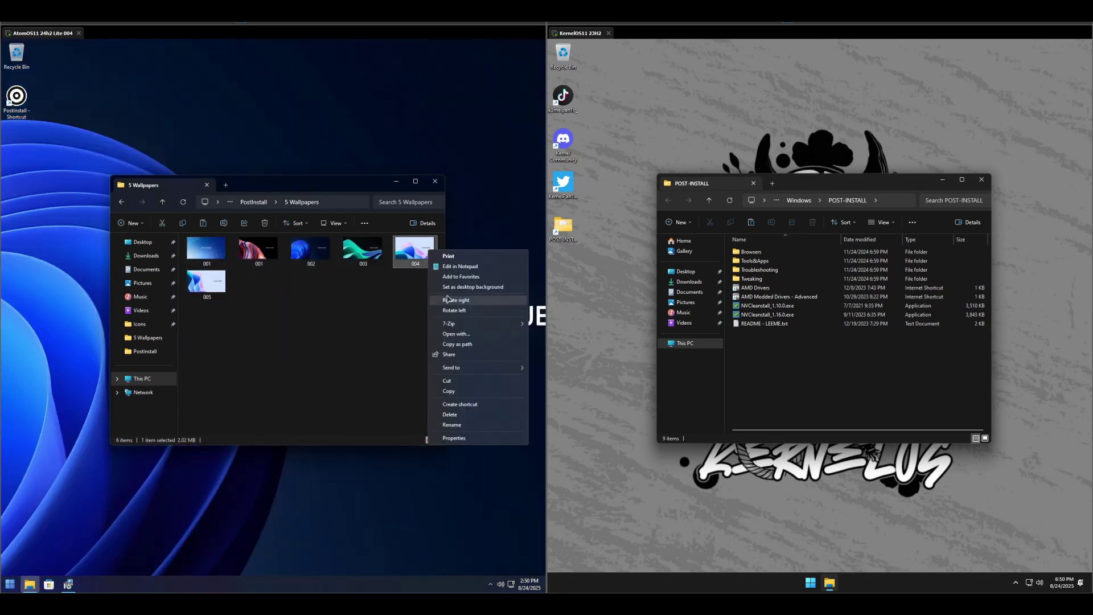
click(455, 287)
right_click(198, 258)
click(225, 293)
Open Advanced > PowerPlans, look inside the RUN ME FIRST folder, and return to PowerPlans.
key(alt+Left)
double_click(208, 324)
double_click(209, 251)
double_click(211, 251)
click(210, 251)
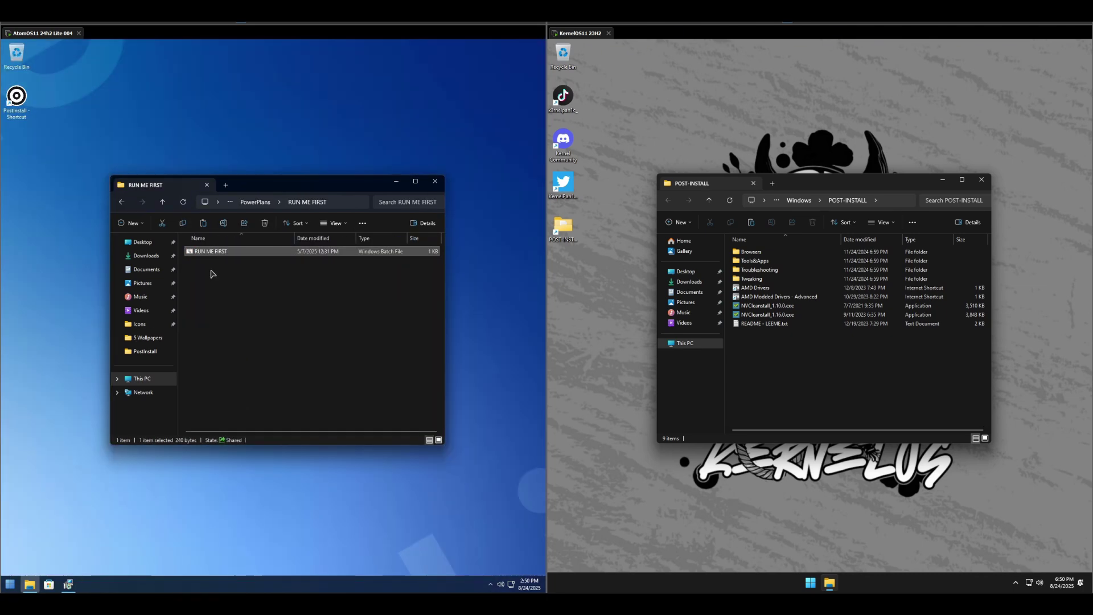
key(alt+Left)
Look through the power plan files in PowerPlans, and return to the Advanced folder.
click(251, 262)
key(alt+Left)
double_click(251, 254)
click(230, 335)
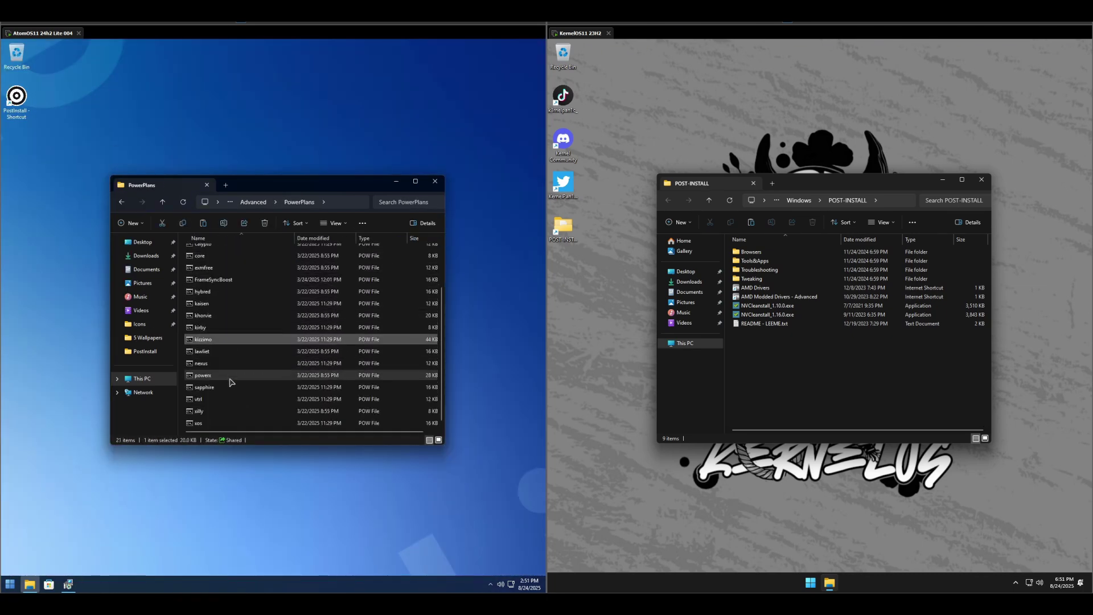
key(alt+Up)
Open folder 3 in Advanced > TimerResolution, open text document 1, and close its window.
double_click(256, 264)
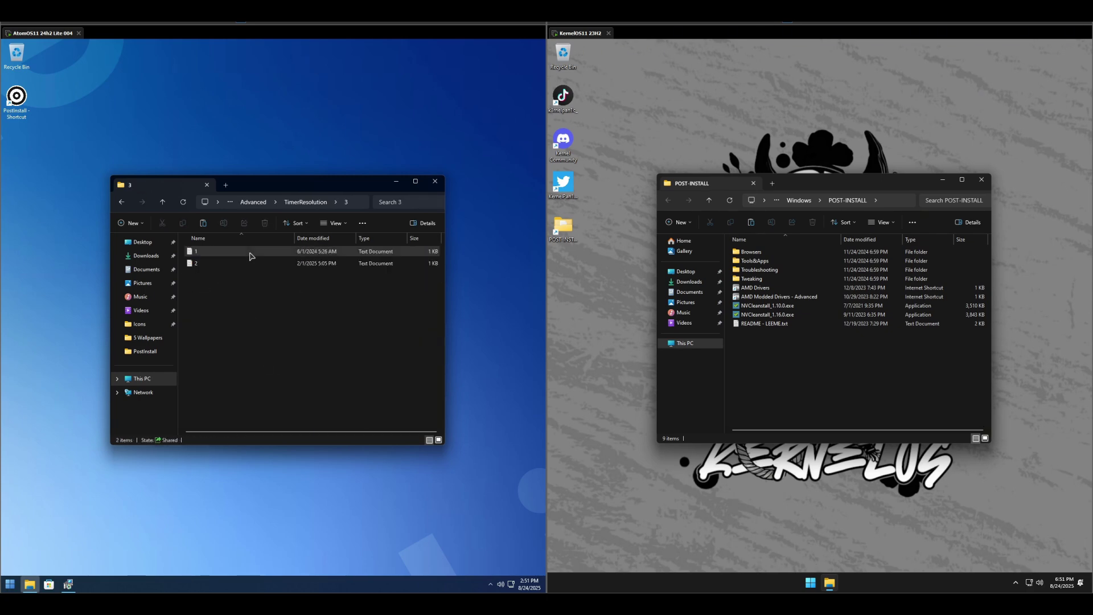
double_click(256, 252)
click(354, 401)
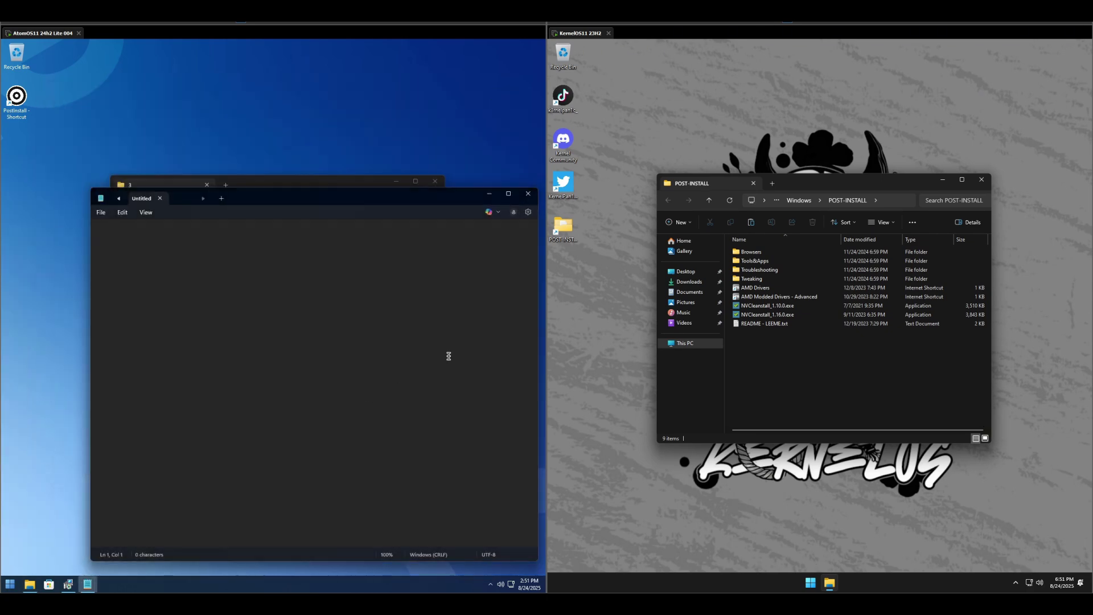
click(529, 194)
Go back up to Project Atom, look inside its Icons folder, and reopen the PostInstall folder.
key(alt+Left)
key(alt+Left)
key(alt+Left)
click(257, 202)
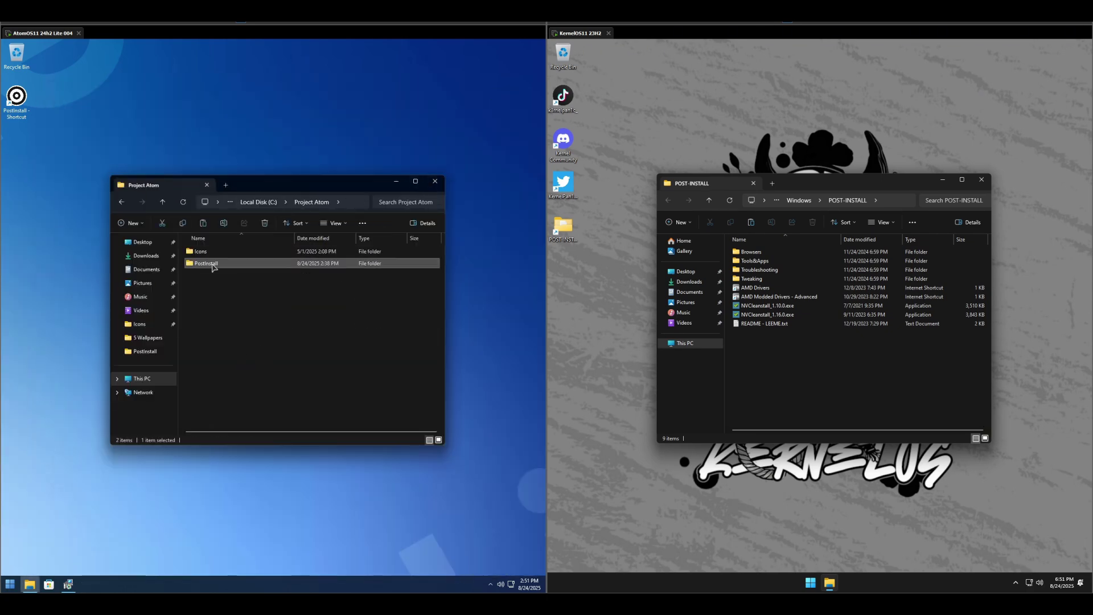
double_click(240, 252)
double_click(240, 263)
click(537, 43)
key(alt+Left)
double_click(211, 264)
Open the Browsers folder in the KernelOS POST-INSTALL folder, select the Chrome and Firefox installers, and go back.
right_click(828, 376)
click(860, 414)
double_click(783, 252)
drag(755, 285, 753, 246)
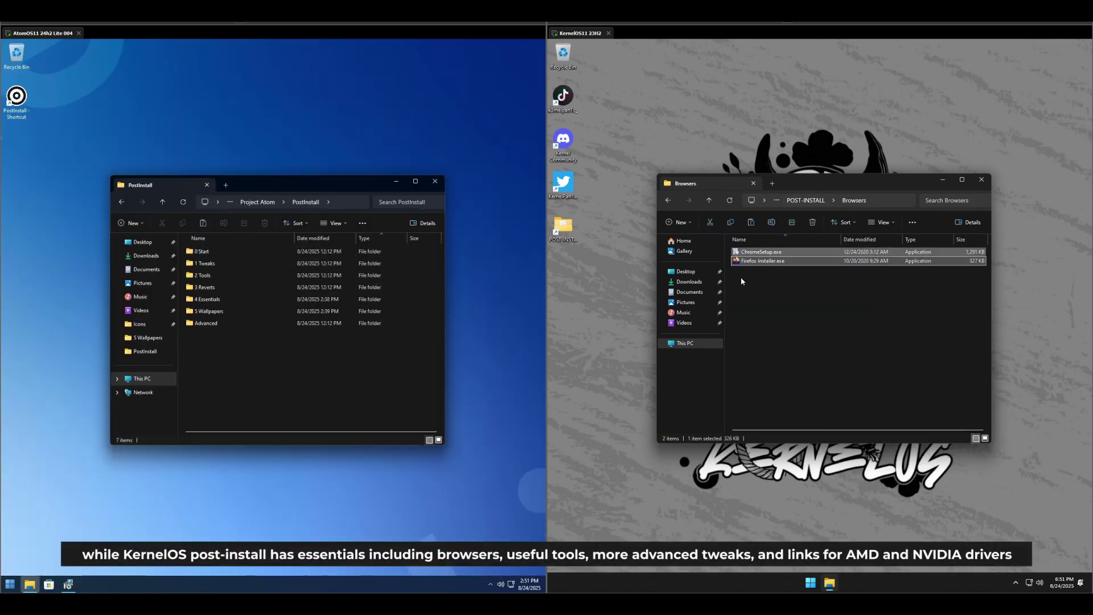
key(alt+Left)
key(alt+Left)
Look inside Snappy Driver Installer - DONT USE IT, and go through the tools listed in Tools&Apps.
double_click(775, 270)
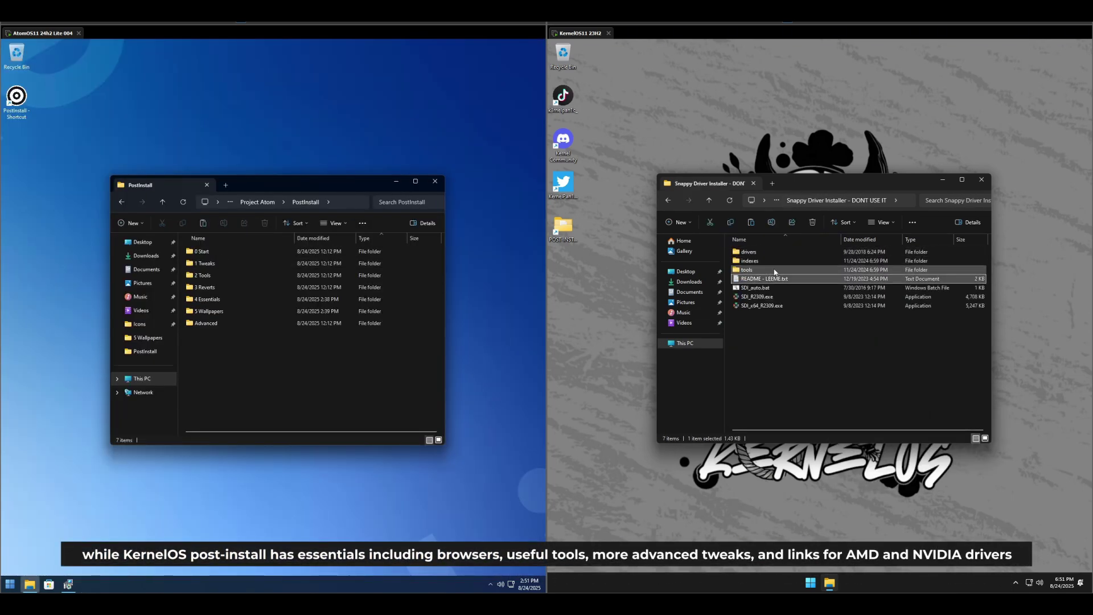
key(alt+Left)
click(774, 279)
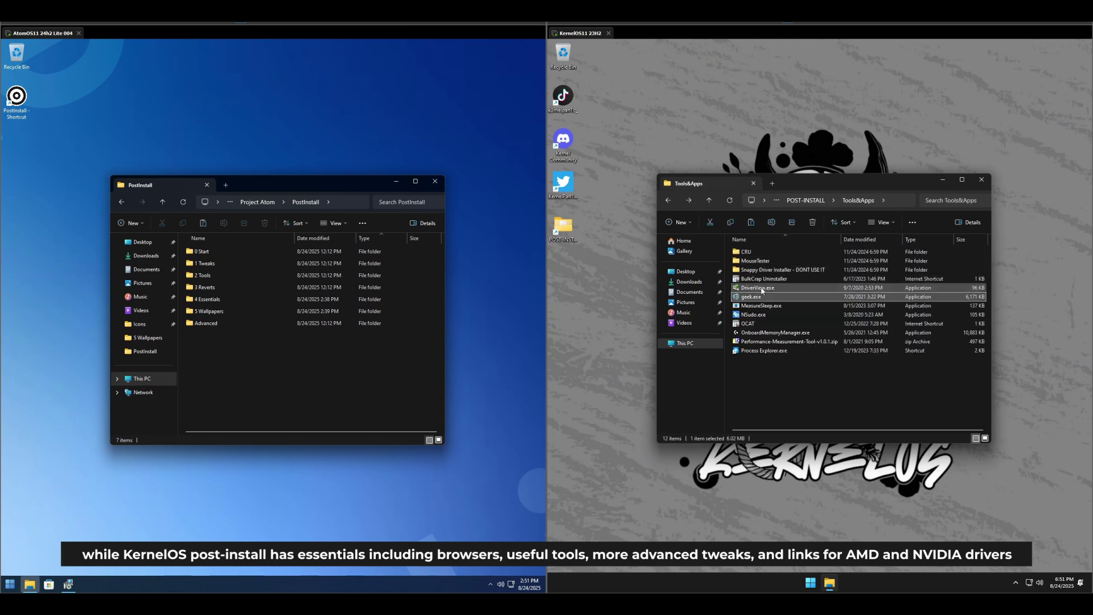
click(780, 343)
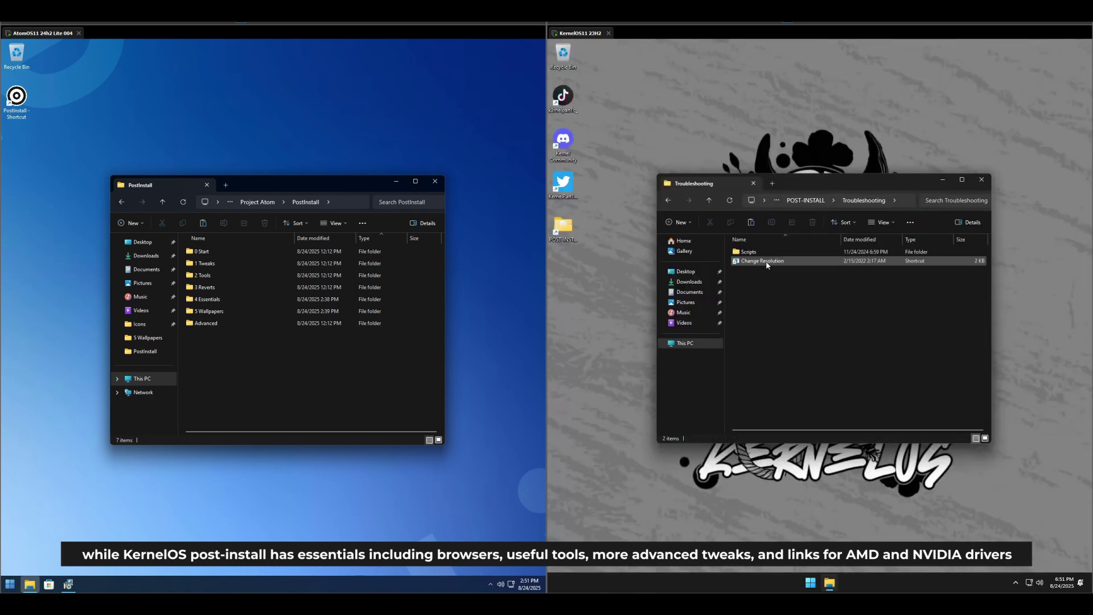
View the batch files in Troubleshooting > Scripts, and return to POST-INSTALL.
double_click(769, 261)
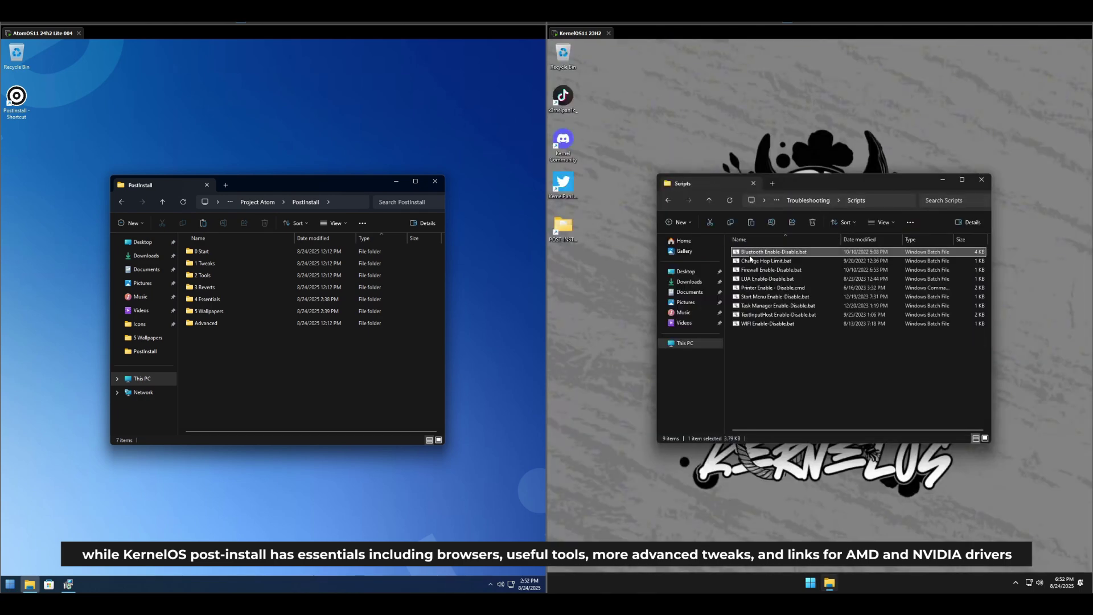
key(alt+Left)
key(alt+Left)
Open Tweaking, look inside its first folder, view Nvidia Inspector Profiles in !Nvidia Tweaks, and return to Tweaking.
double_click(786, 277)
double_click(744, 252)
key(alt+Left)
double_click(745, 260)
click(745, 254)
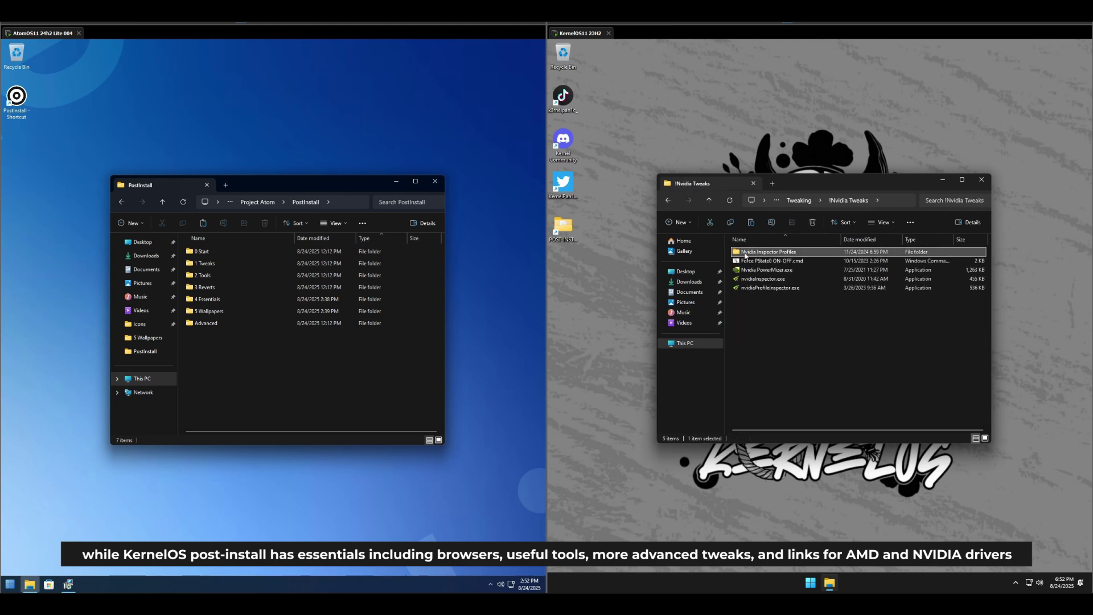
double_click(745, 253)
key(alt+Left)
key(alt+Left)
Look through the folder listed just before Win32Priority, including its first subfolder, and return to Tweaking.
double_click(745, 269)
double_click(747, 252)
key(alt+Left)
drag(802, 418, 818, 239)
click(818, 297)
key(alt+Left)
Open Win32Priority > 1-1, go through the remaining Tweaking items, and return to POST-INSTALL.
double_click(763, 279)
double_click(746, 252)
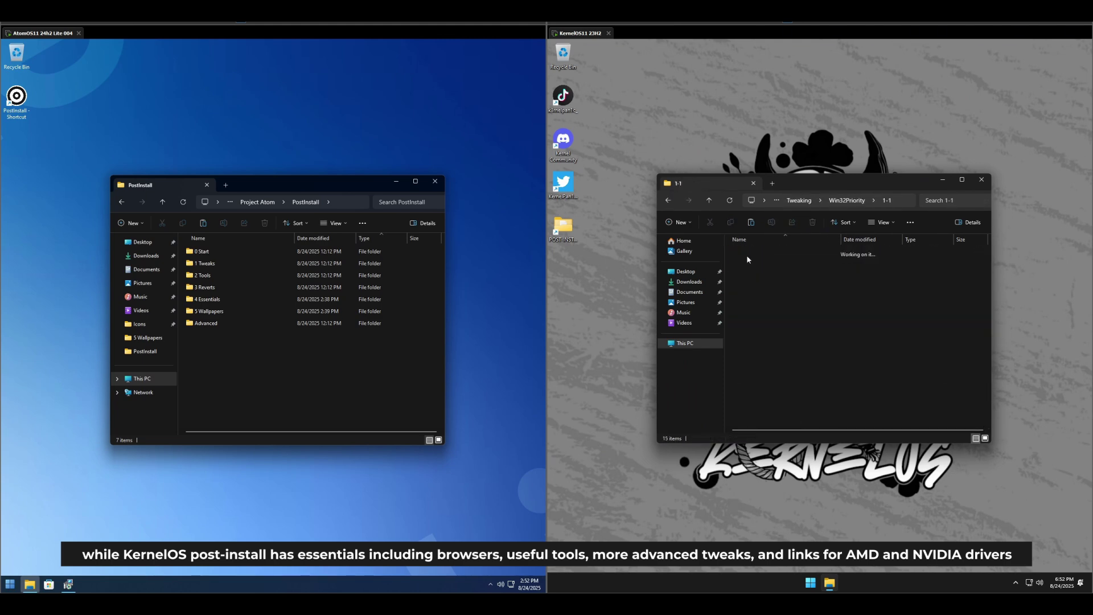
key(alt+Left)
key(alt+Left)
click(761, 289)
click(760, 297)
key(alt+Left)
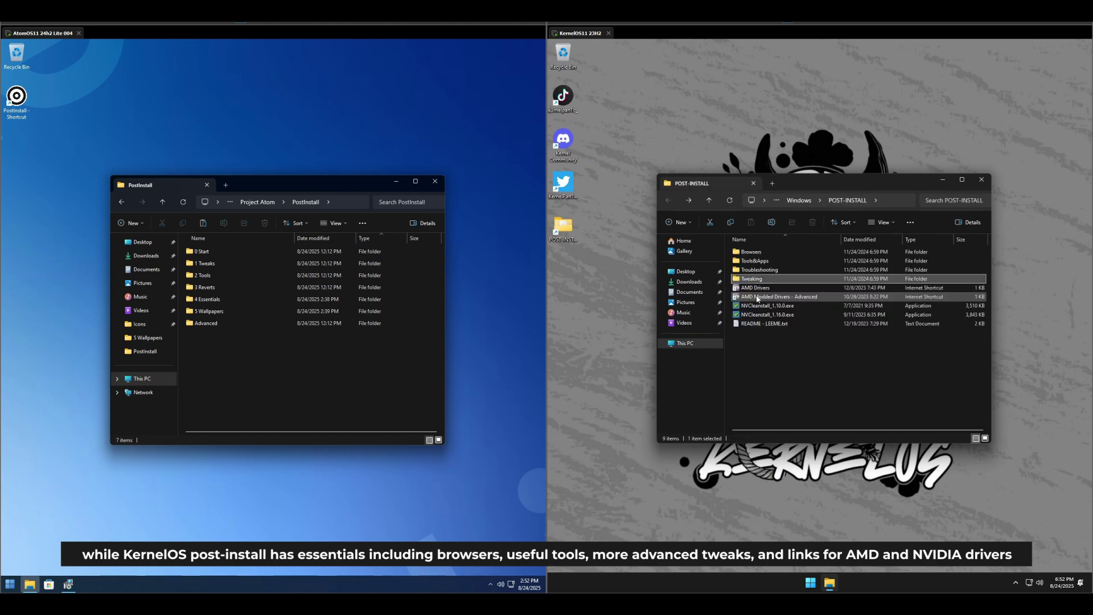
Open the AMD Modded Drivers - Advanced shortcut, and select the NVCleanstall_1.16.0 installer.
double_click(757, 297)
click(877, 340)
click(793, 316)
Open README - LEEME.txt, highlight its English paragraph, and close both Notepad and the POST-INSTALL window.
double_click(792, 324)
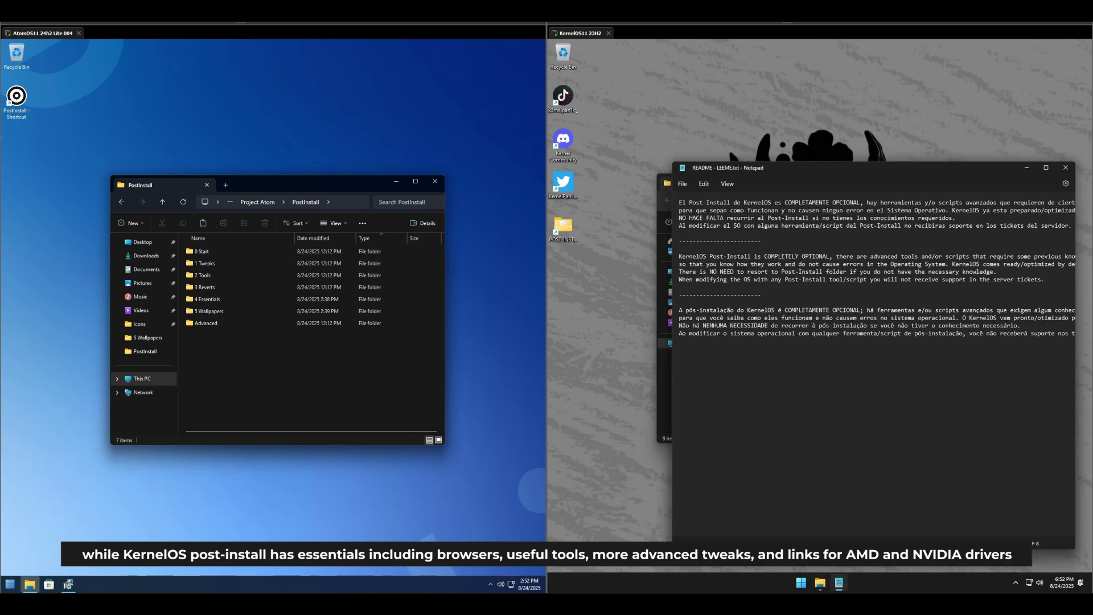
drag(682, 257, 1051, 280)
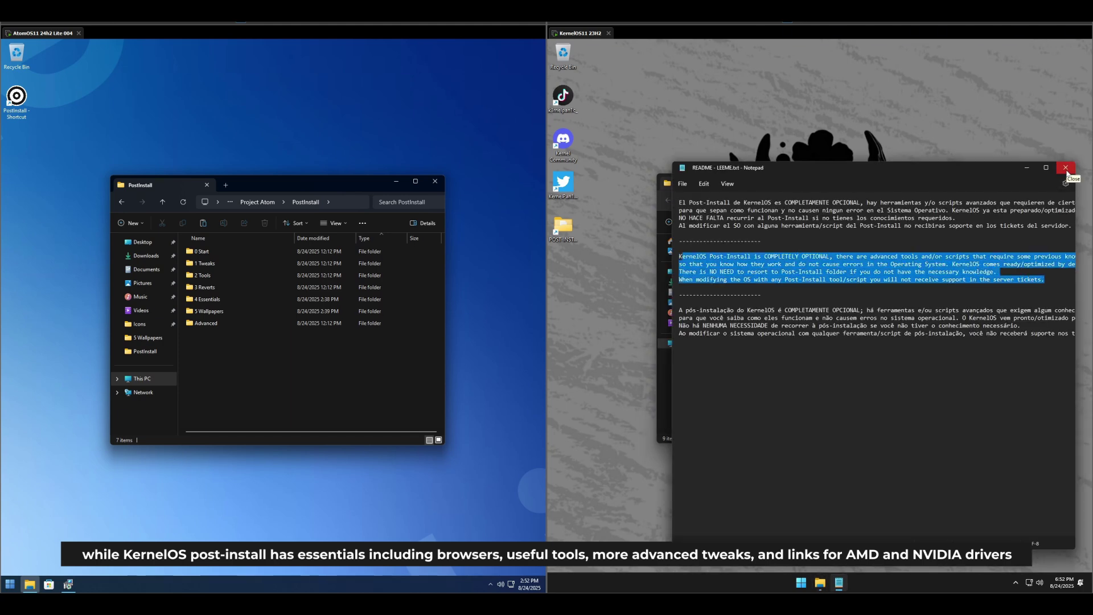
click(1066, 170)
click(981, 180)
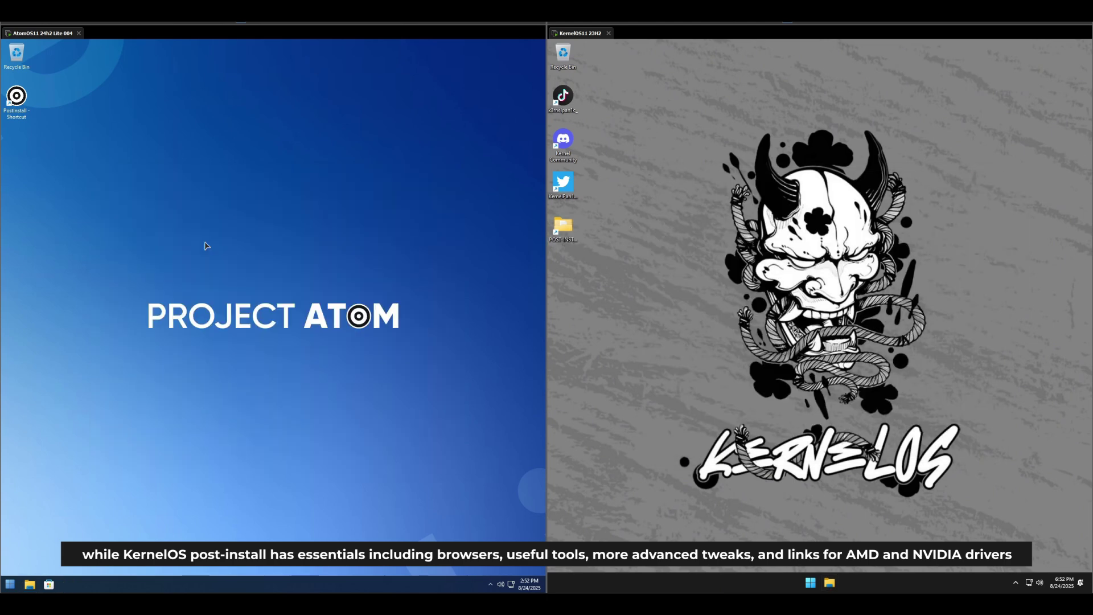
right_click(205, 245)
click(235, 270)
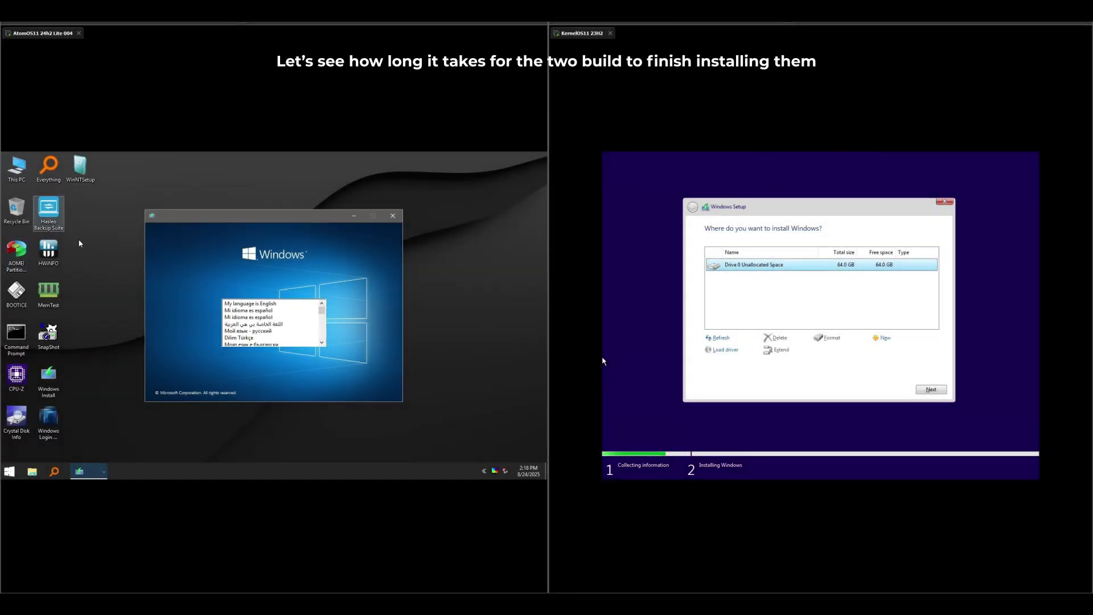
Browse the program categories of the Windows PE environment, including Security.
click(9, 471)
mouse_move(51, 412)
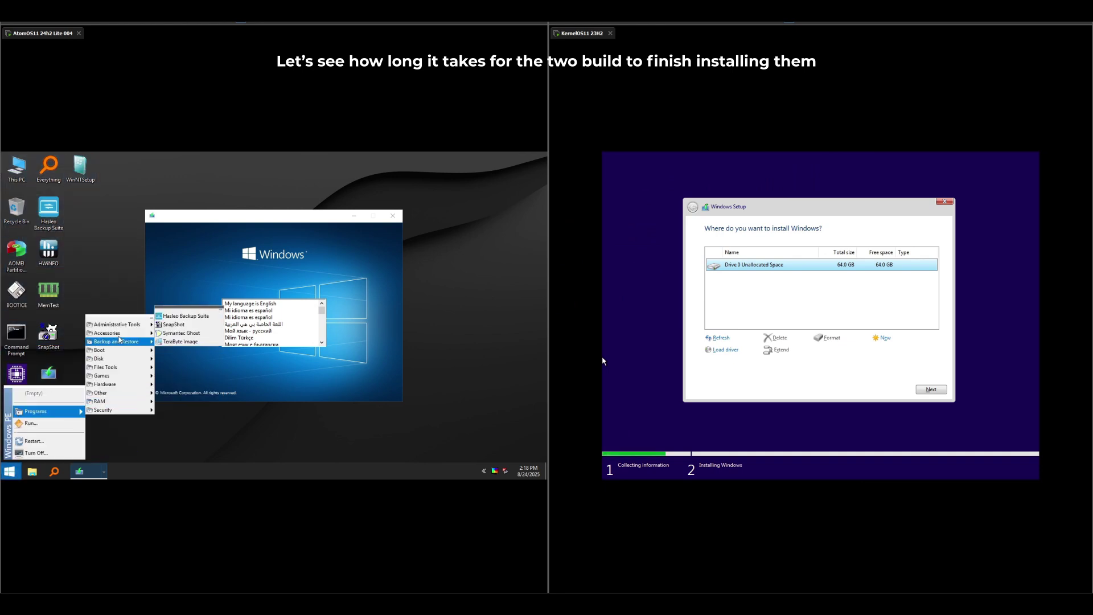
click(120, 420)
Choose English as the AtomOS setup language, and start installing KernelOS on Drive 0 Unallocated Space.
click(266, 304)
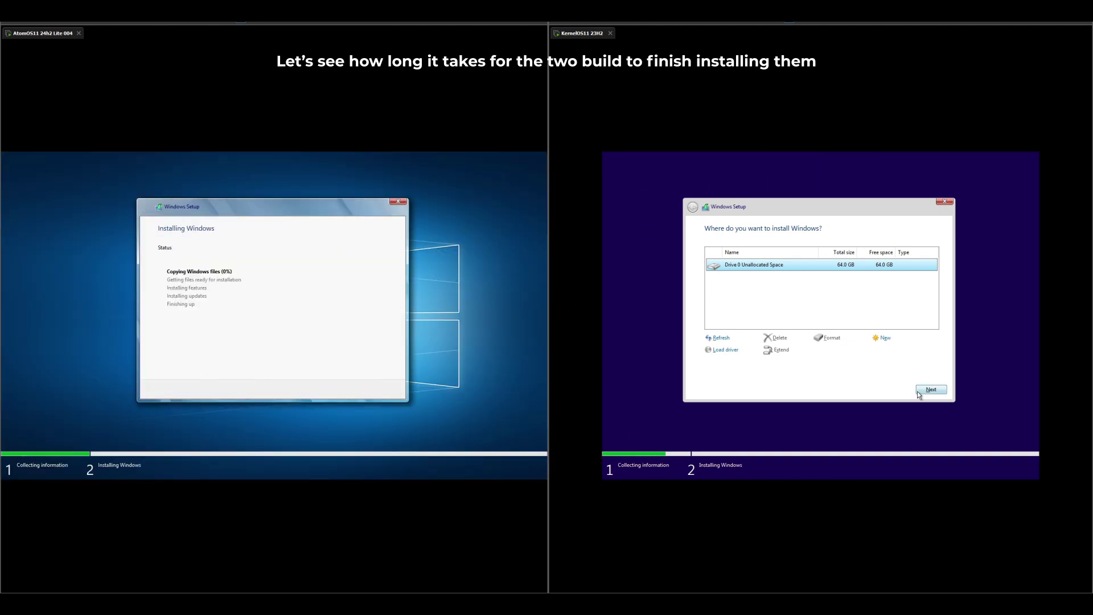
click(931, 390)
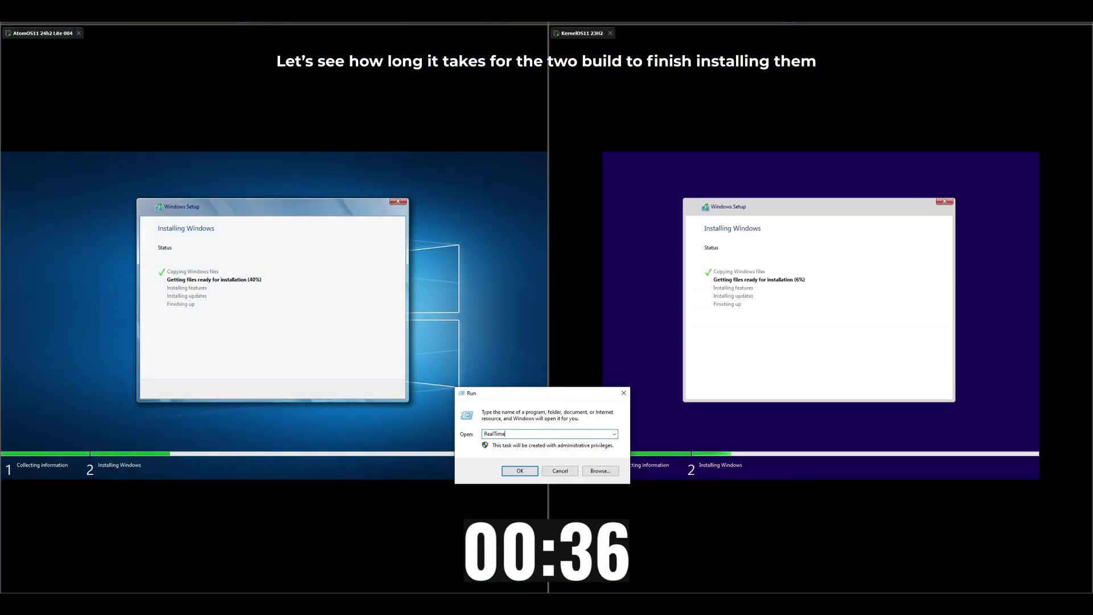
drag(588, 396, 438, 254)
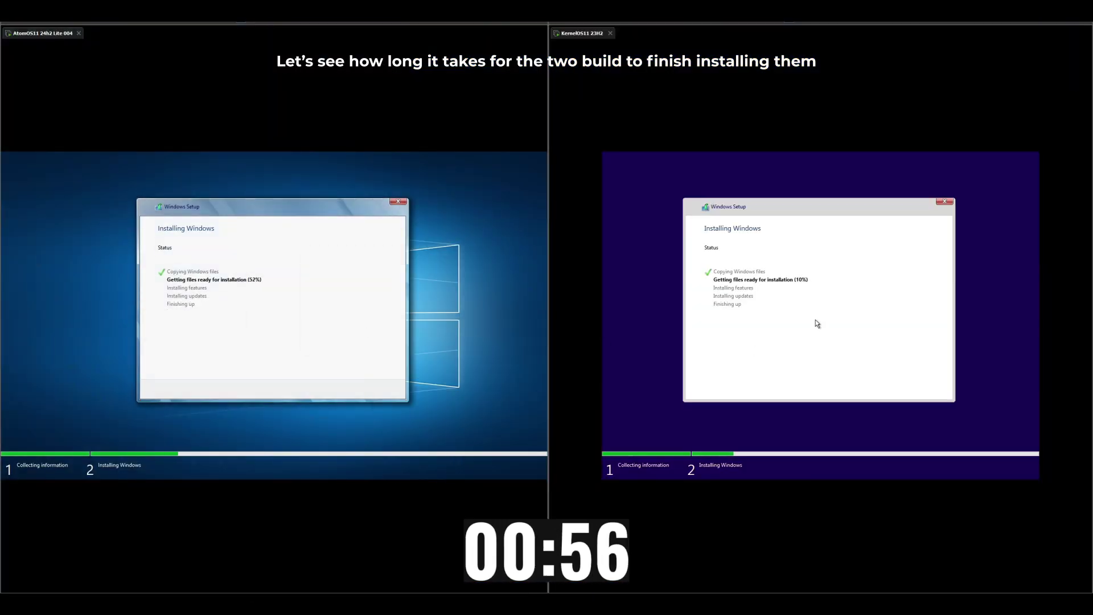